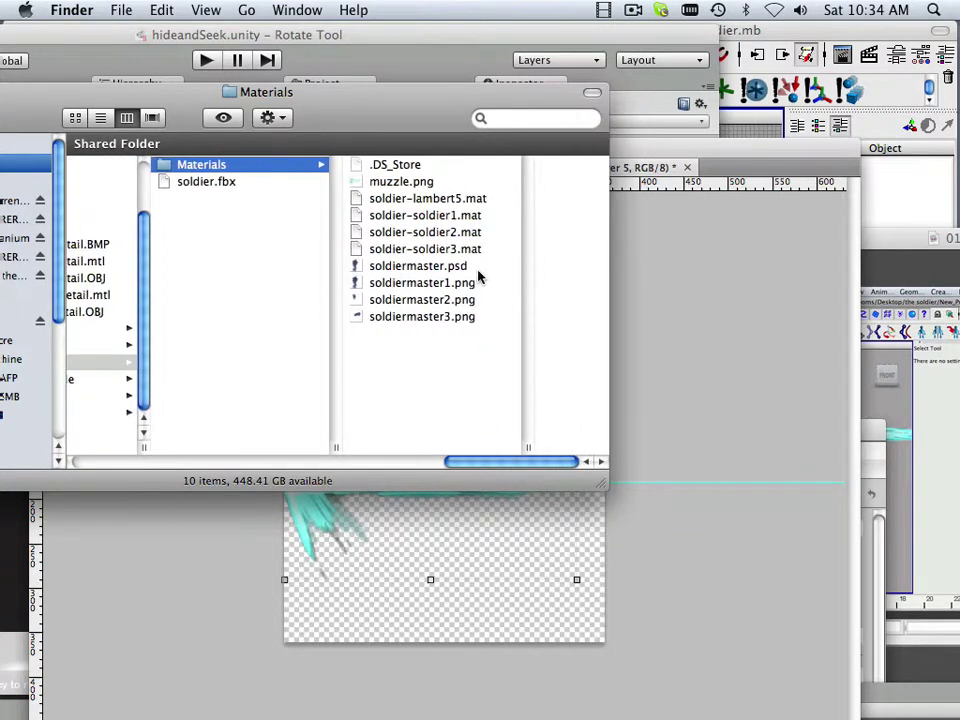
# Move soldiermaster.psd to the Trash and select the three remaining soldiermaster PNGs
pyautogui.click(420, 267)
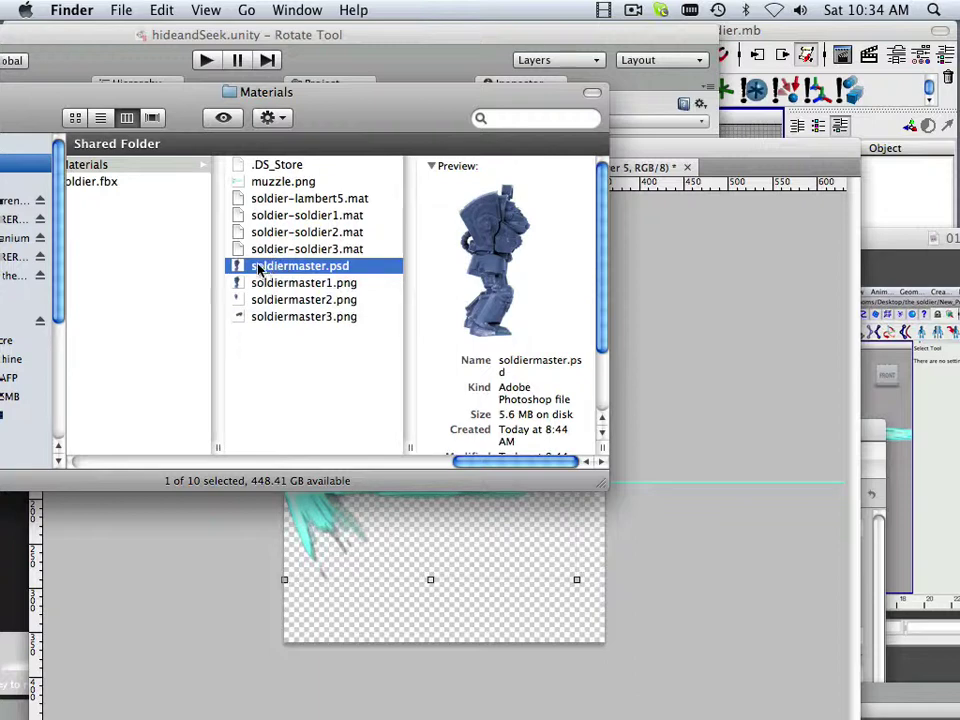
pyautogui.rightClick(245, 268)
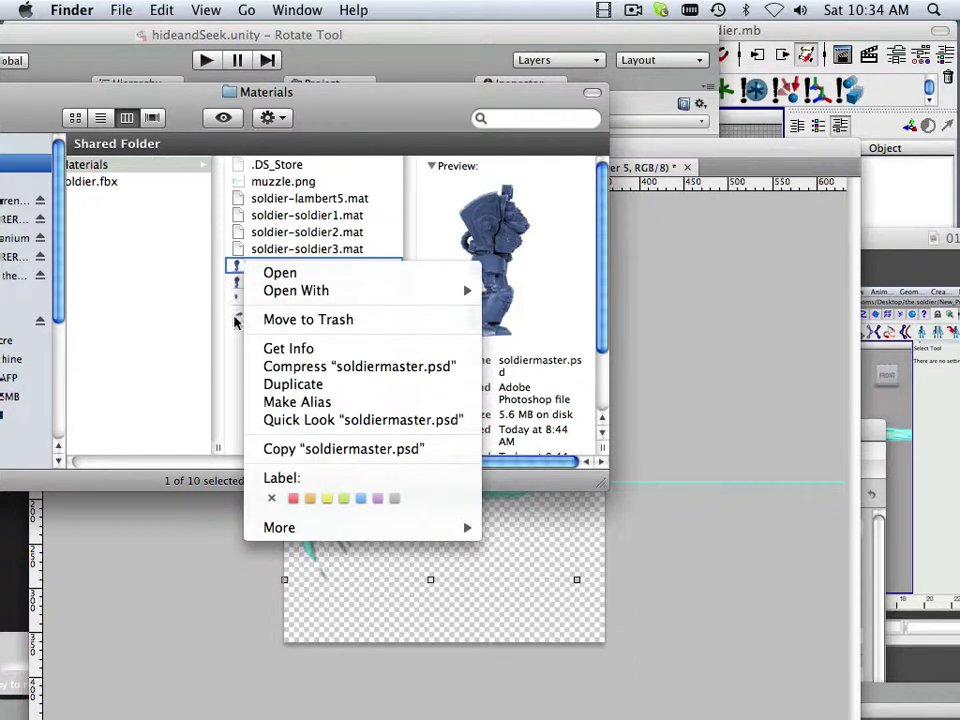
pyautogui.press('Escape')
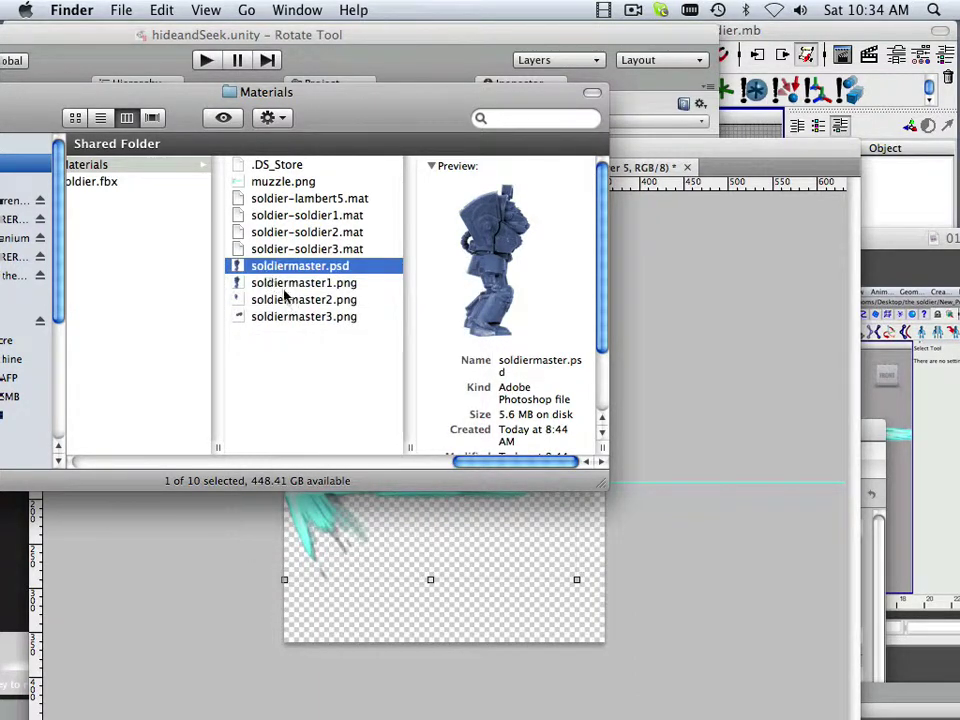
pyautogui.rightClick(232, 263)
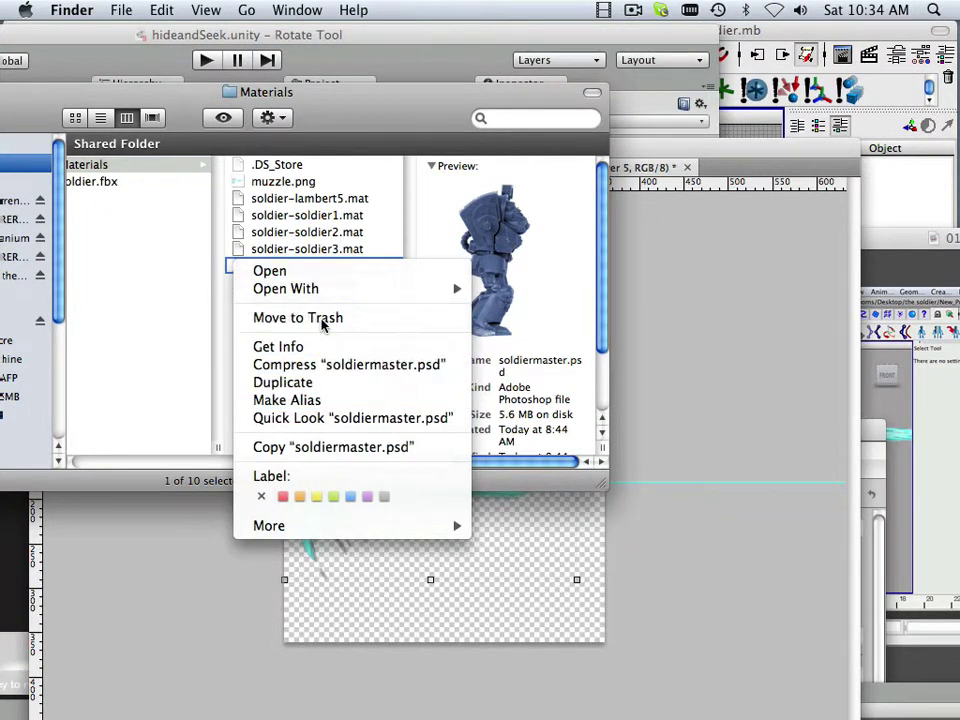
pyautogui.click(320, 318)
pyautogui.moveTo(369, 345); pyautogui.dragTo(291, 264)
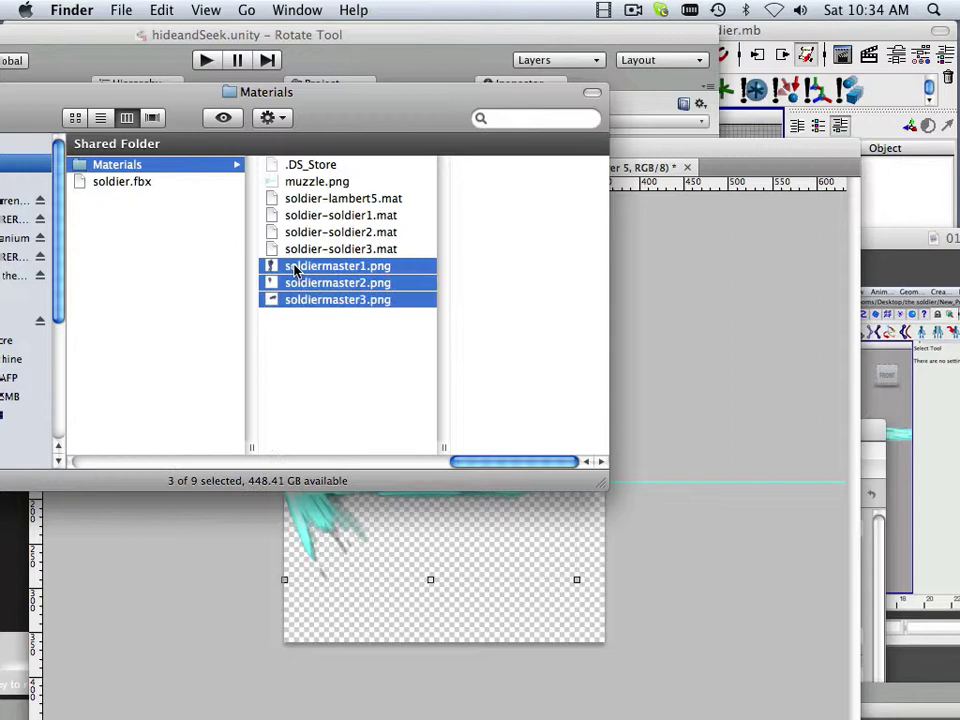
pyautogui.moveTo(471, 463); pyautogui.dragTo(437, 438)
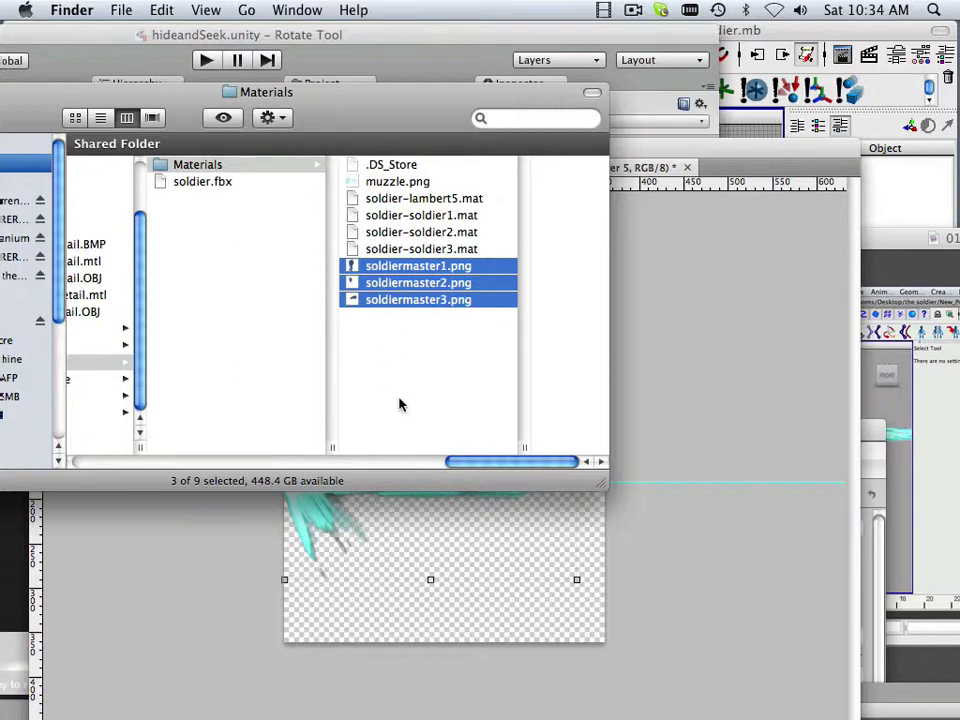
# Give soldier-lambert5 the muzzle texture and the Transparent/Diffuse shader
pyautogui.moveTo(390, 712)
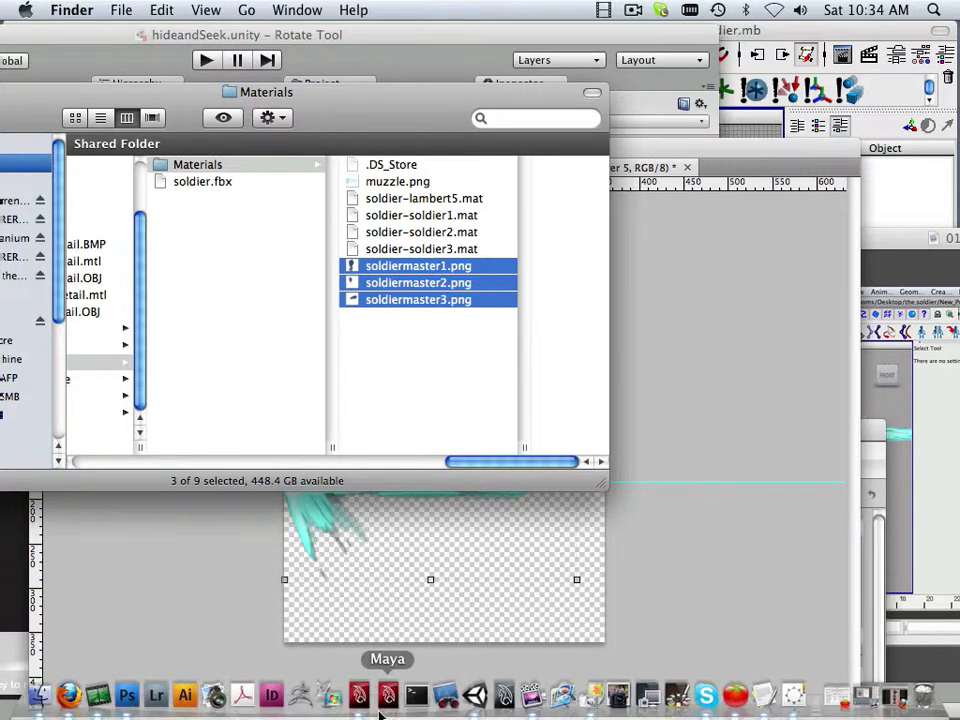
pyautogui.click(477, 698)
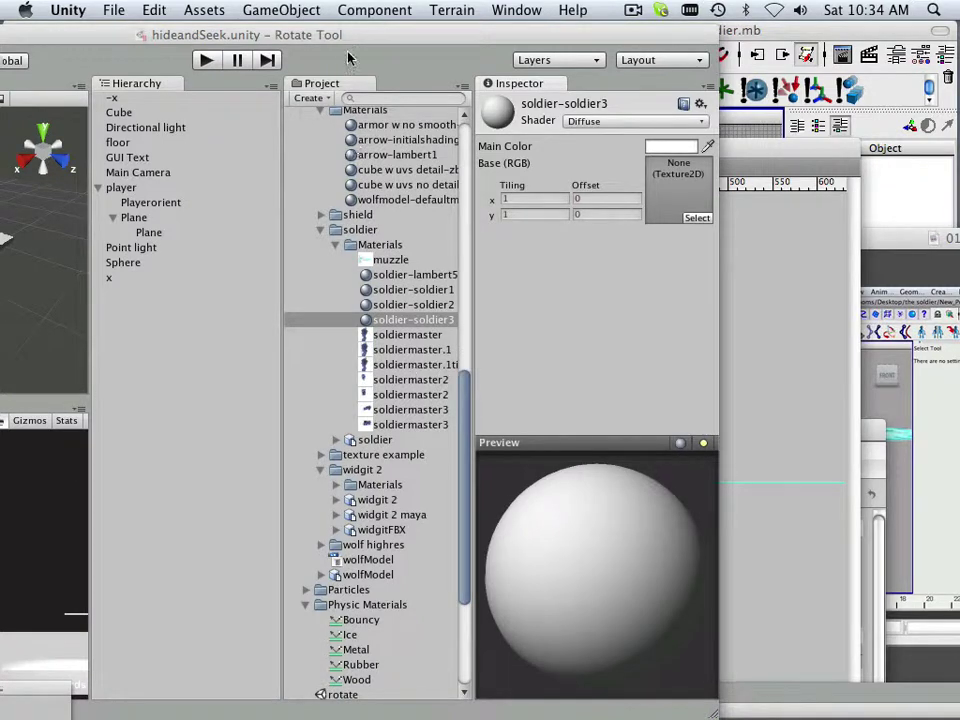
pyautogui.moveTo(336, 45); pyautogui.dragTo(455, 58)
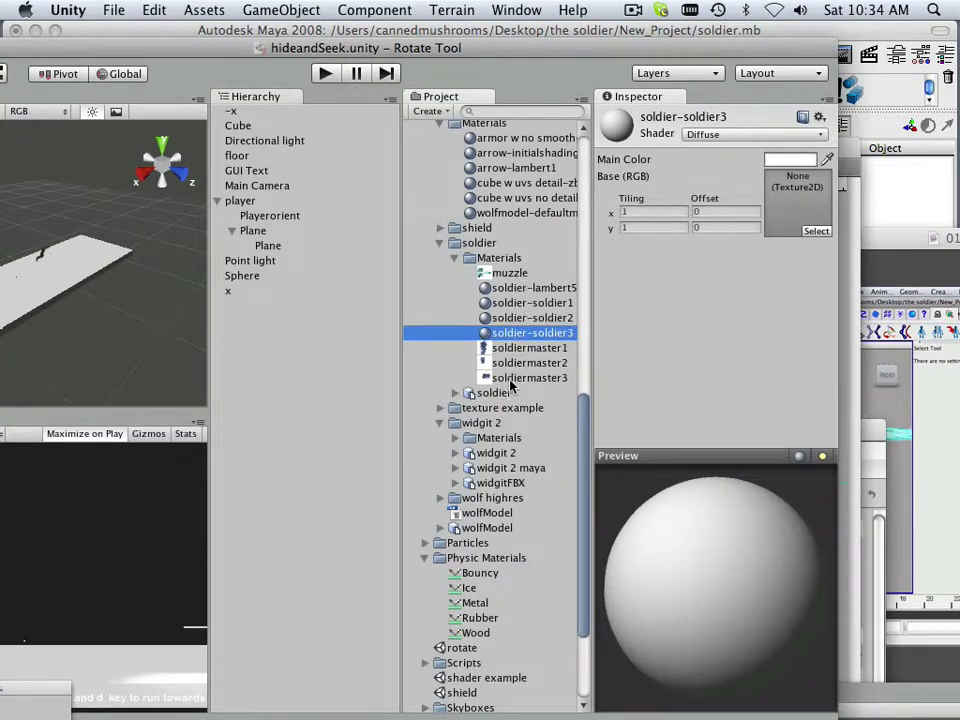
pyautogui.click(514, 289)
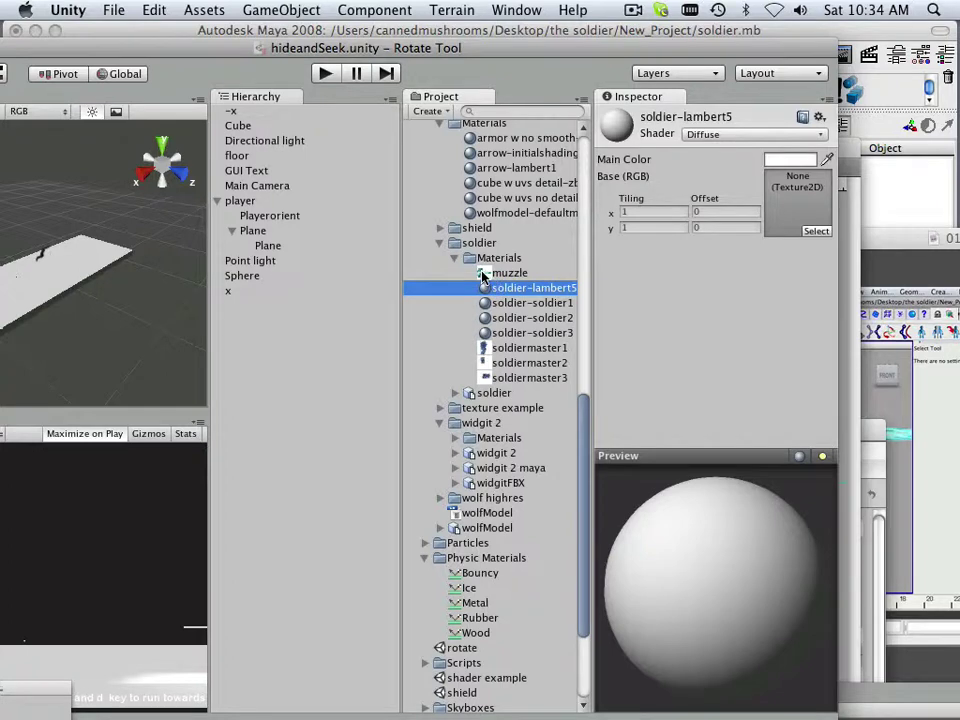
pyautogui.moveTo(483, 277); pyautogui.dragTo(781, 212)
pyautogui.click(708, 136)
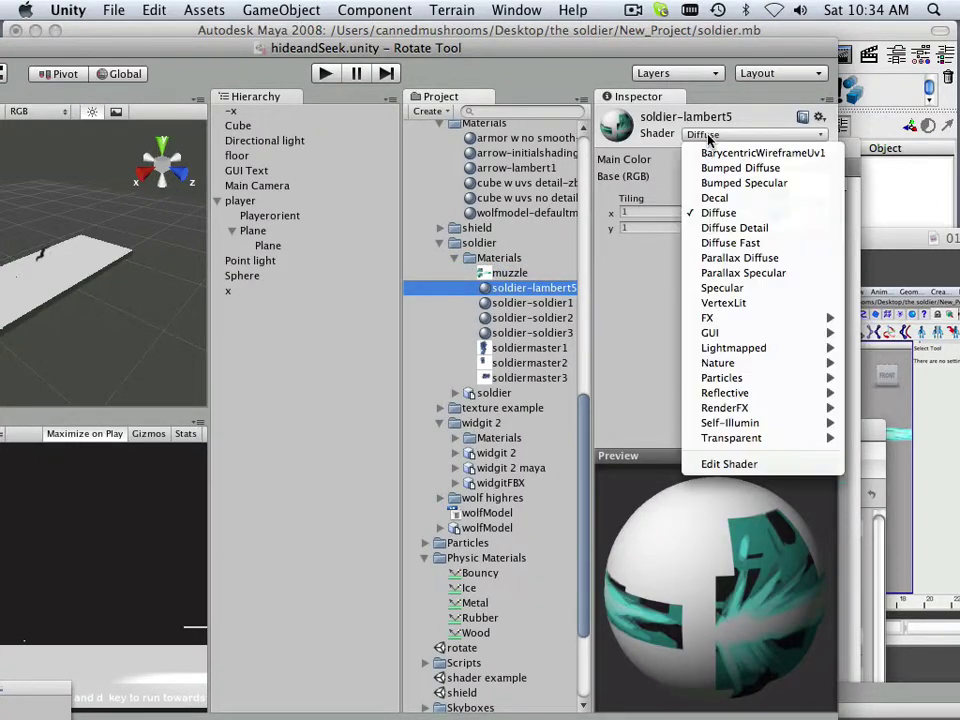
pyautogui.moveTo(688, 440)
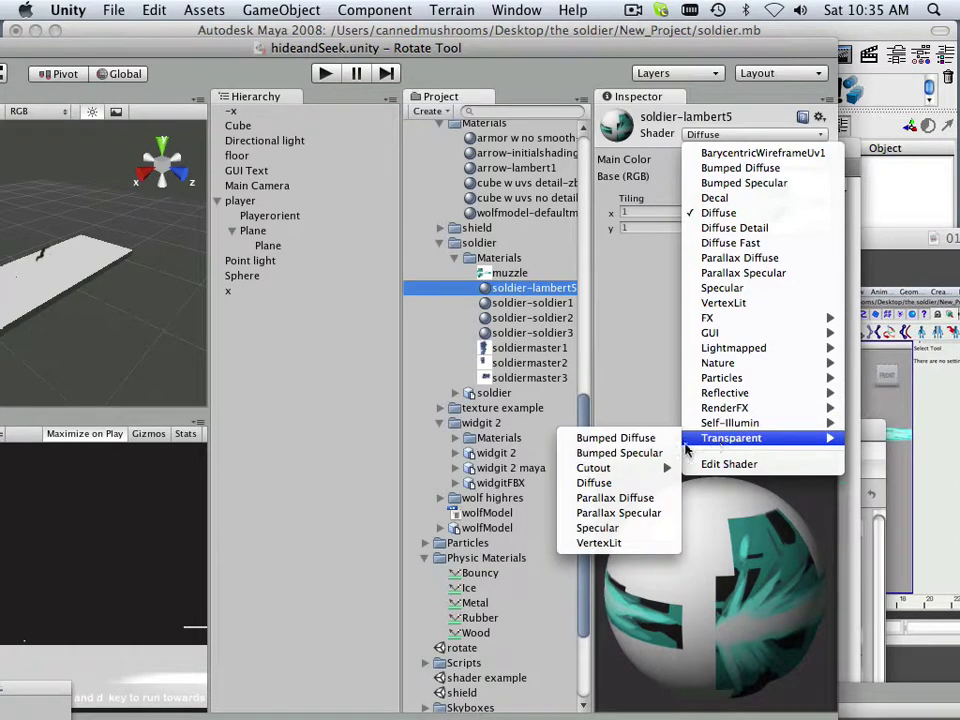
pyautogui.click(634, 482)
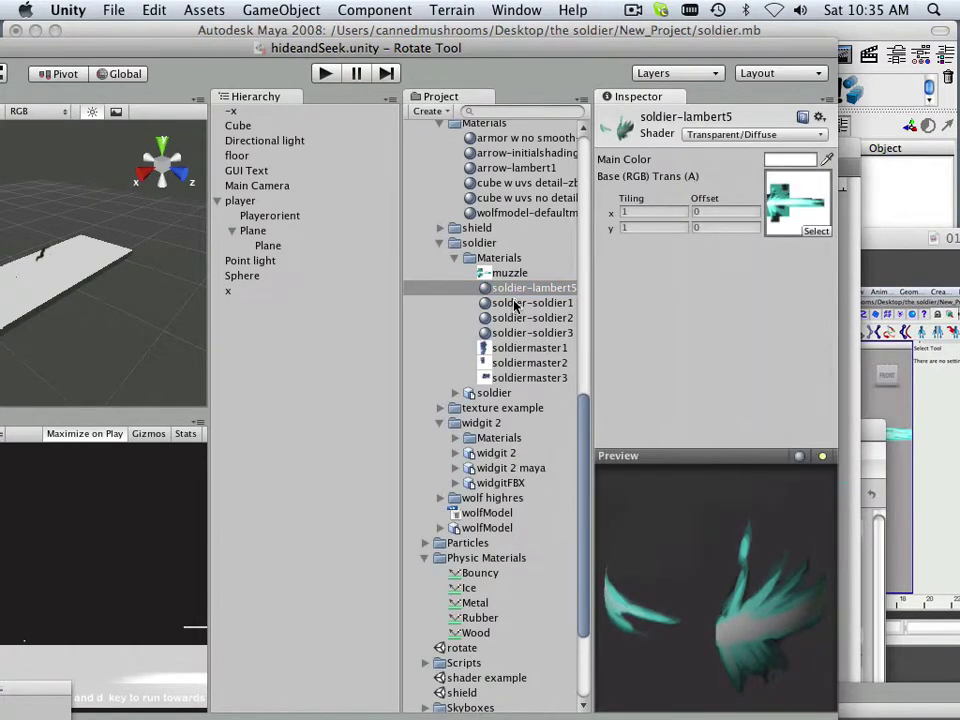
# Give soldier-soldier1 the soldiermaster1 texture and the Transparent/Diffuse shader
pyautogui.click(513, 305)
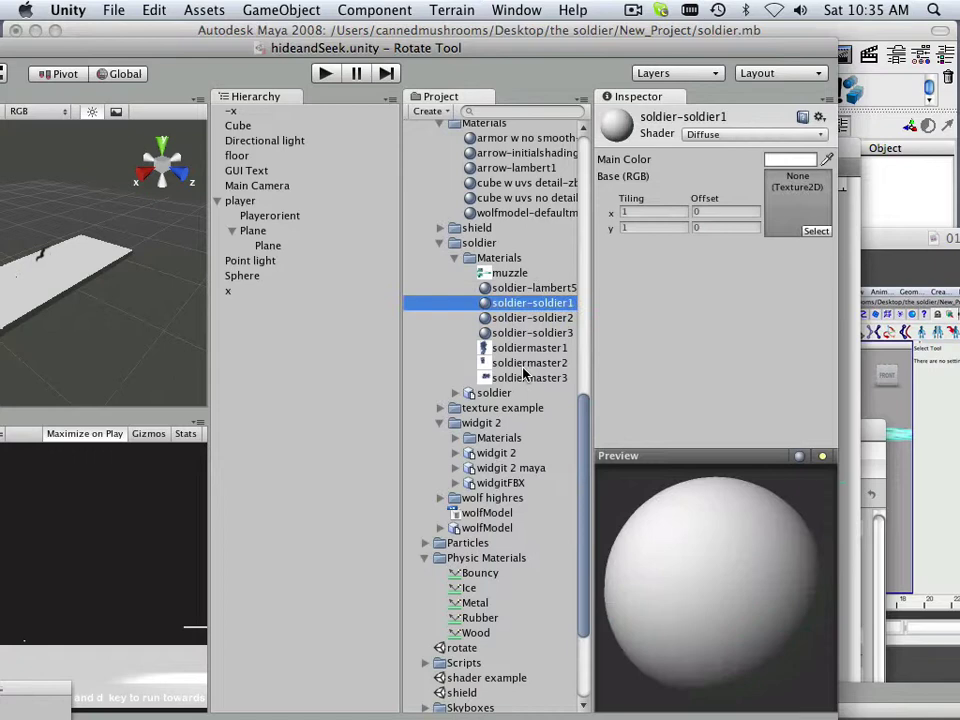
pyautogui.moveTo(487, 355); pyautogui.dragTo(795, 200)
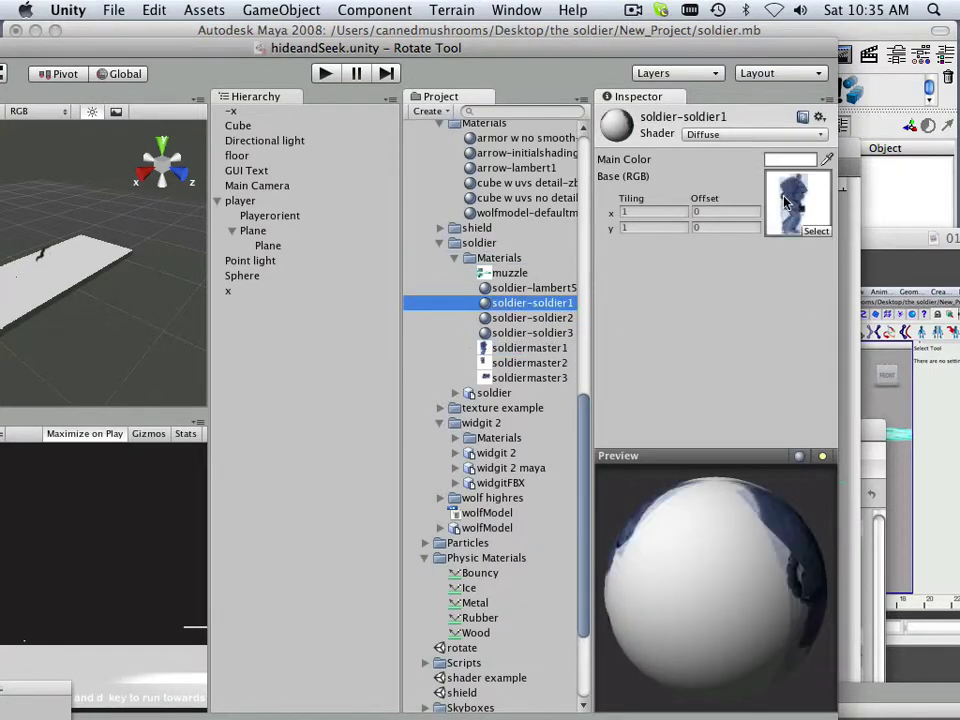
pyautogui.click(724, 136)
pyautogui.moveTo(740, 438)
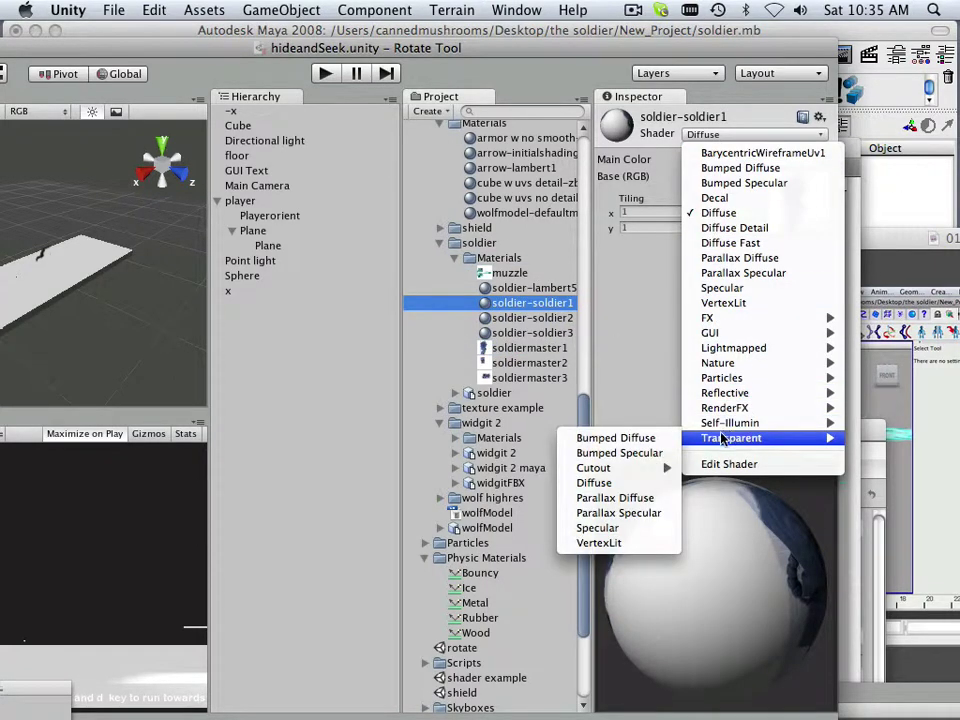
pyautogui.click(610, 485)
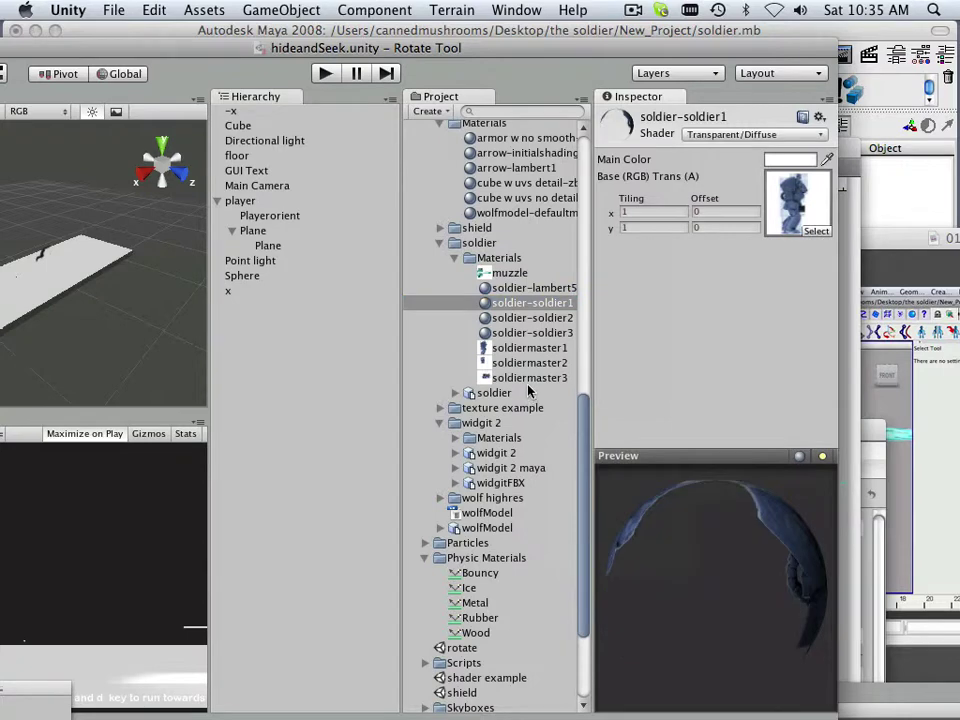
# Give soldier-soldier2 the soldiermaster2 texture and the Transparent/Diffuse shader
pyautogui.click(526, 319)
pyautogui.moveTo(488, 370); pyautogui.dragTo(792, 195)
pyautogui.click(733, 137)
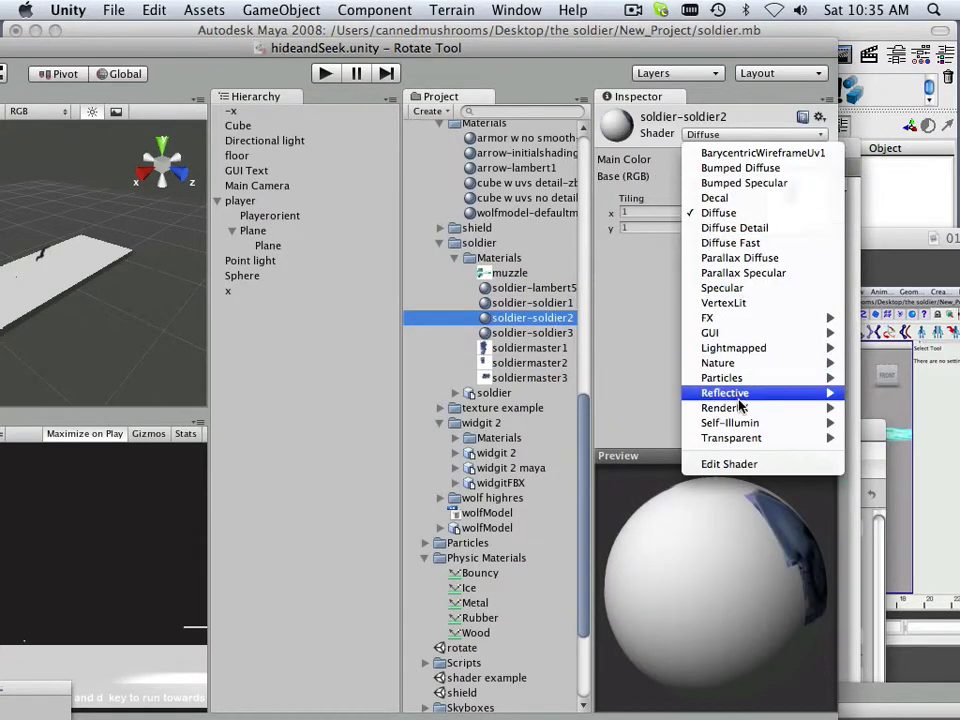
pyautogui.moveTo(696, 444)
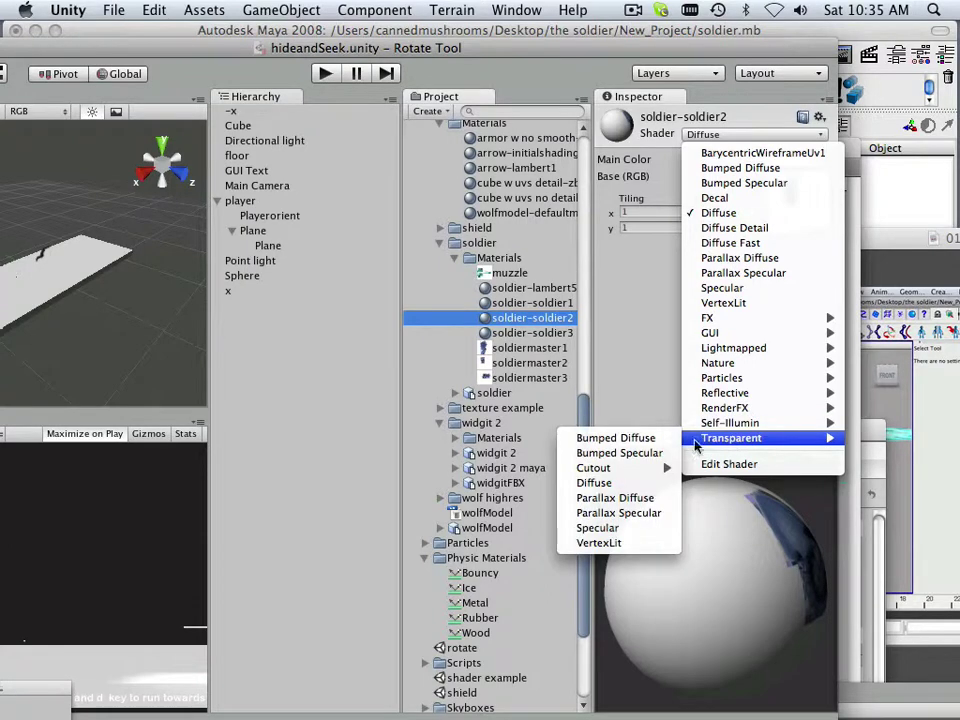
pyautogui.click(617, 483)
# Give soldier-soldier3 the soldiermaster3 texture and the Transparent/Diffuse shader
pyautogui.click(535, 334)
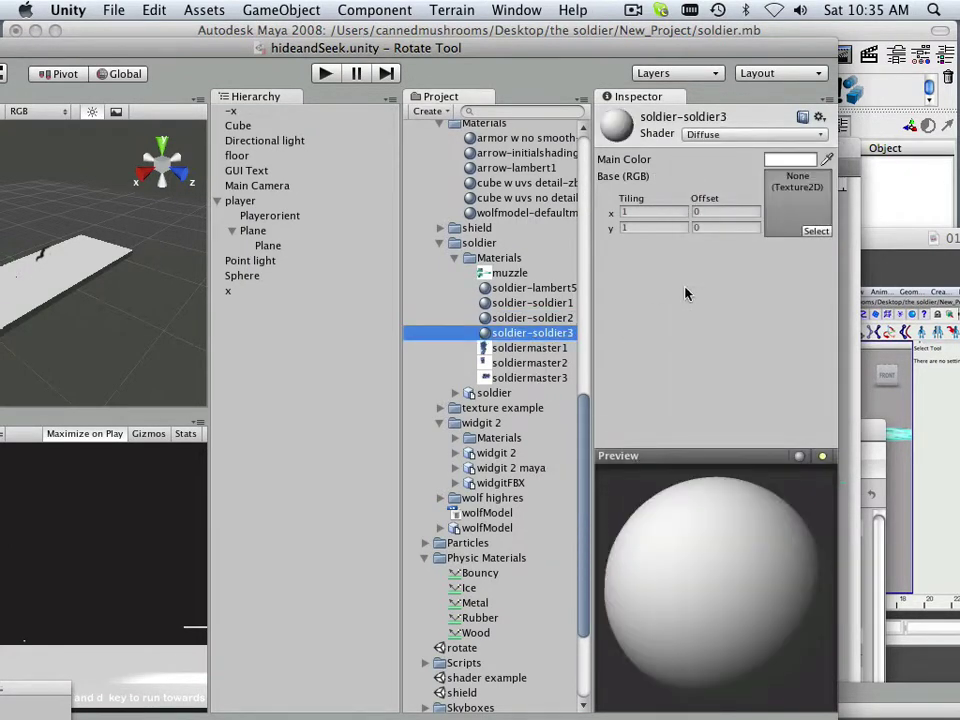
pyautogui.moveTo(503, 380); pyautogui.dragTo(785, 205)
pyautogui.click(716, 137)
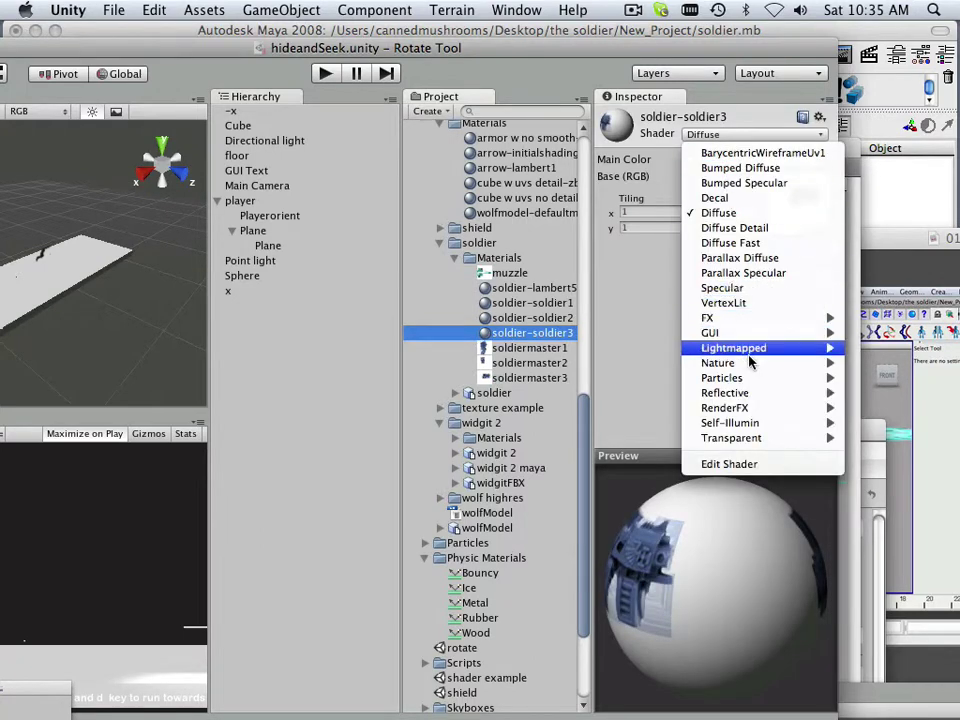
pyautogui.moveTo(740, 443)
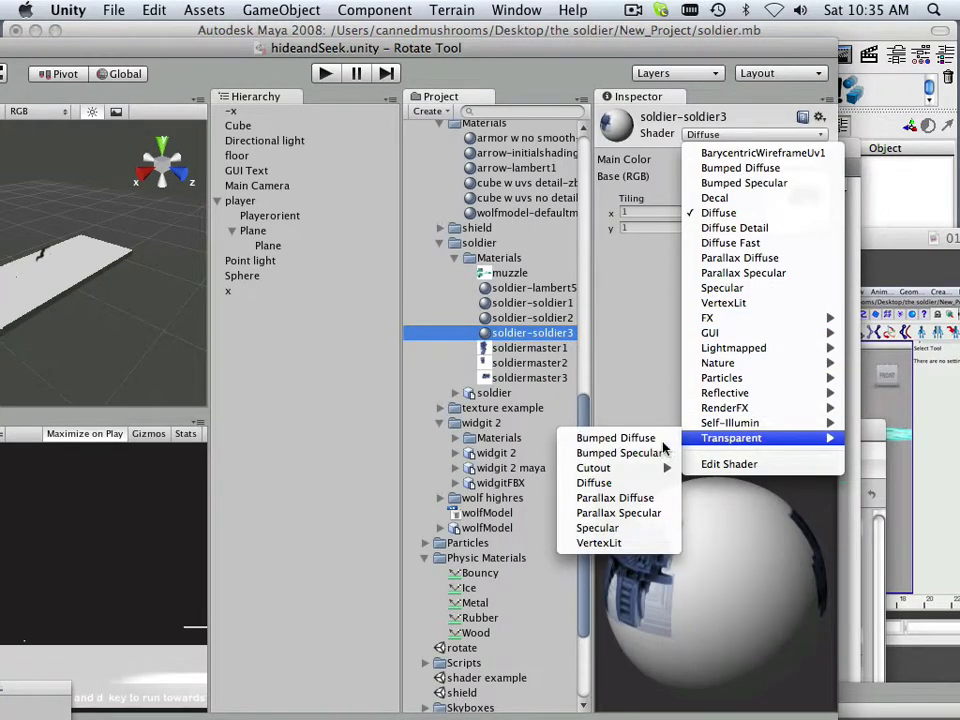
pyautogui.click(594, 483)
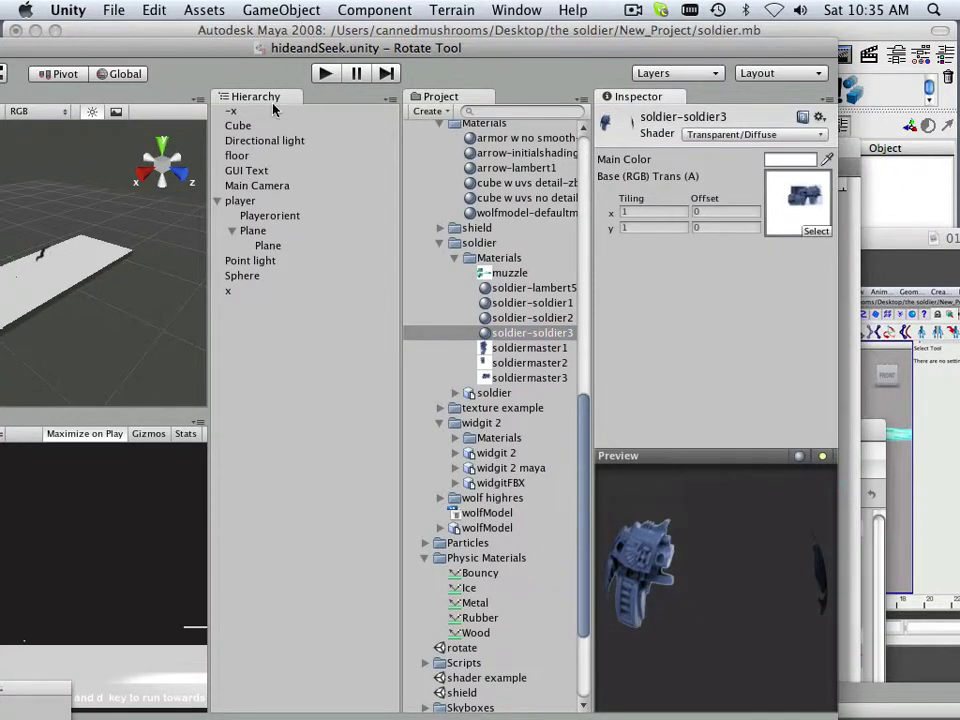
pyautogui.moveTo(186, 44); pyautogui.dragTo(355, 37)
# Select the soldier FBX, inspect its preview, and change its Scale Factor from 0.01 to 10
pyautogui.click(589, 228)
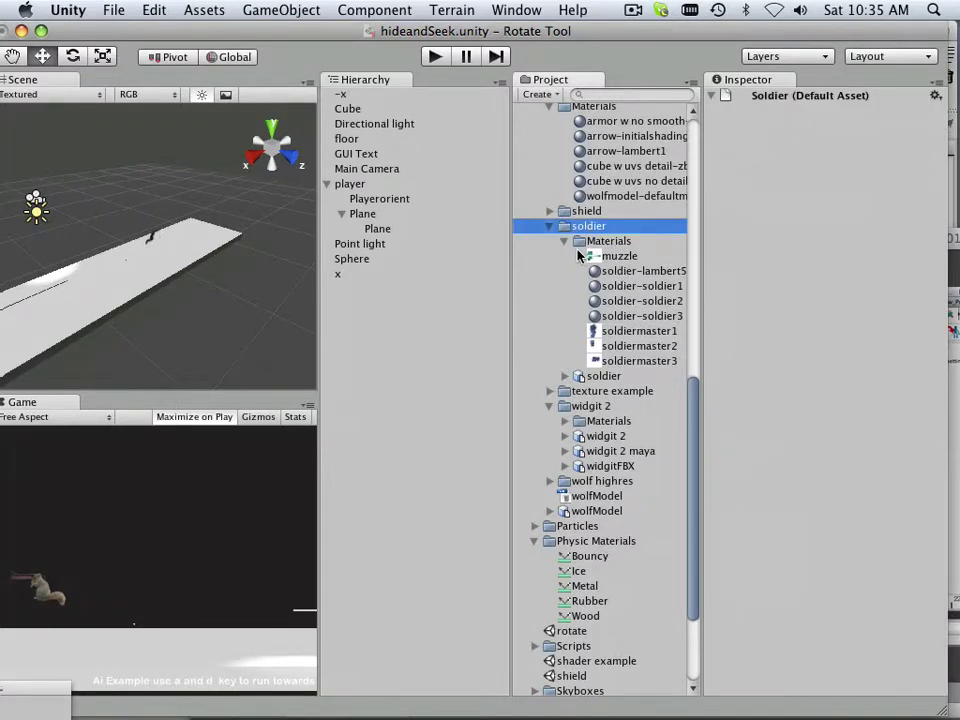
pyautogui.click(591, 377)
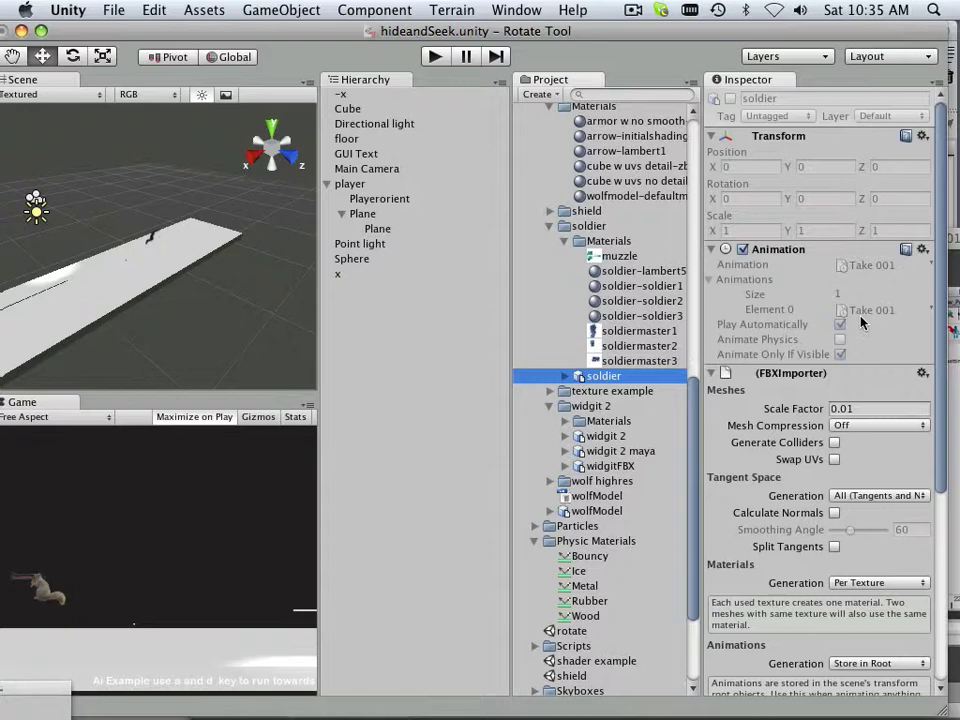
pyautogui.scroll(-6, 872, 340)
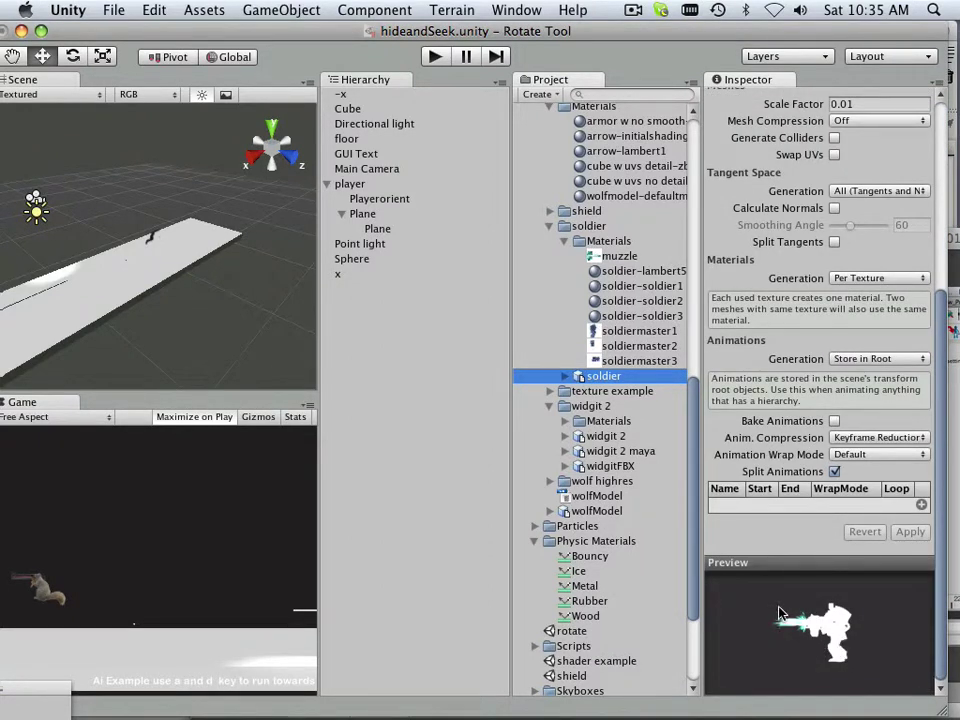
pyautogui.scroll(6, 785, 600)
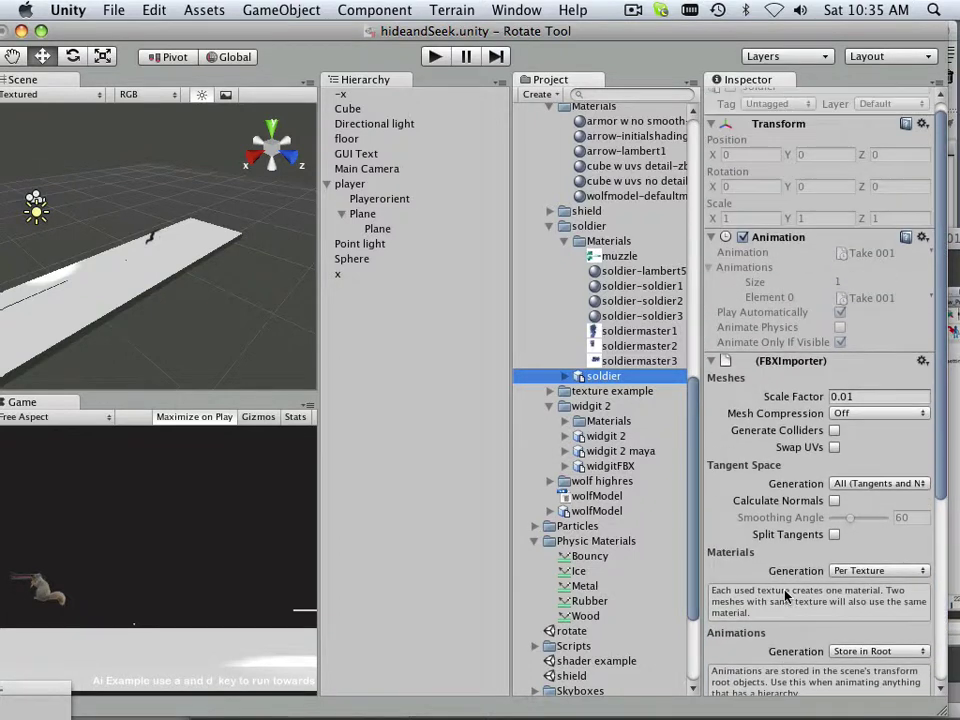
pyautogui.scroll(-6, 820, 490)
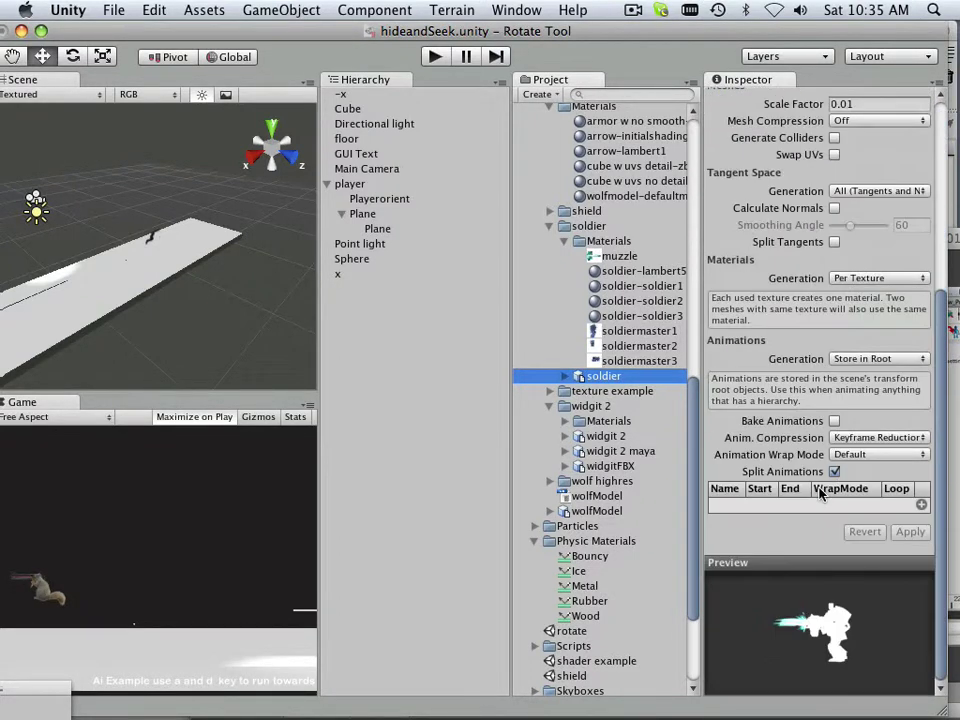
pyautogui.moveTo(873, 645); pyautogui.dragTo(946, 627)
pyautogui.moveTo(796, 656); pyautogui.dragTo(847, 683)
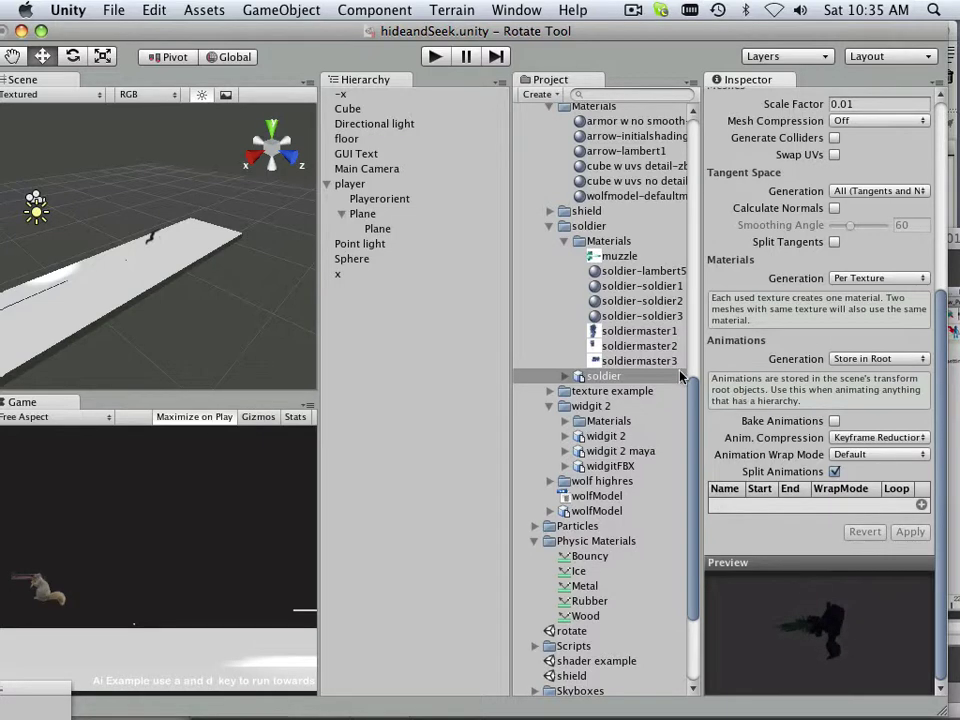
pyautogui.scroll(5, 813, 321)
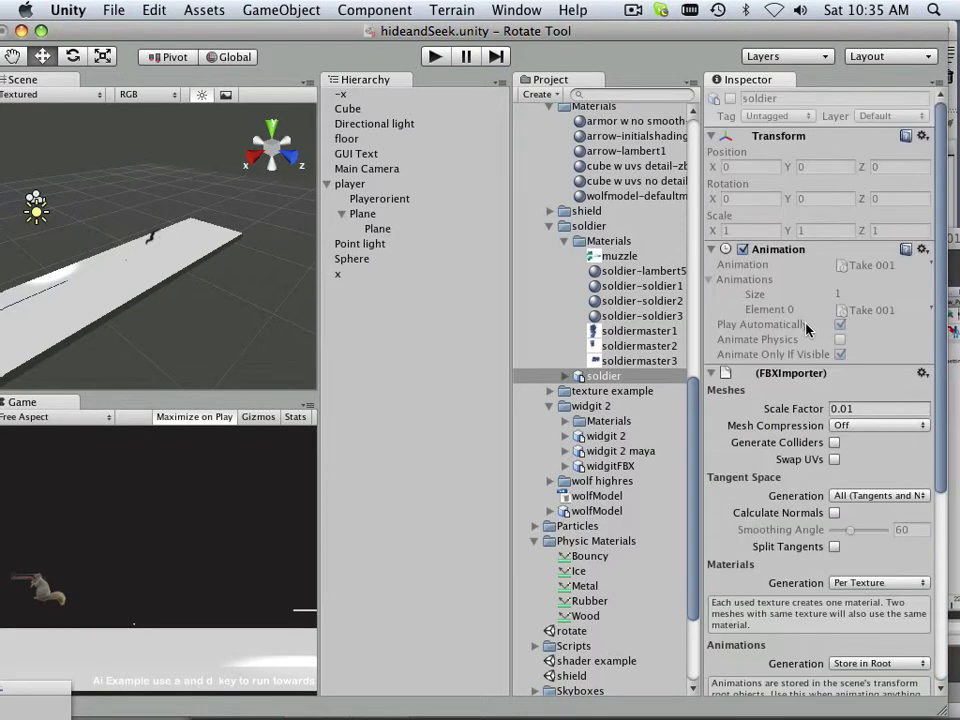
pyautogui.click(858, 410)
pyautogui.write('10')
# Place the soldier model in the scene and apply its Scale Factor 10 import
pyautogui.click(289, 155)
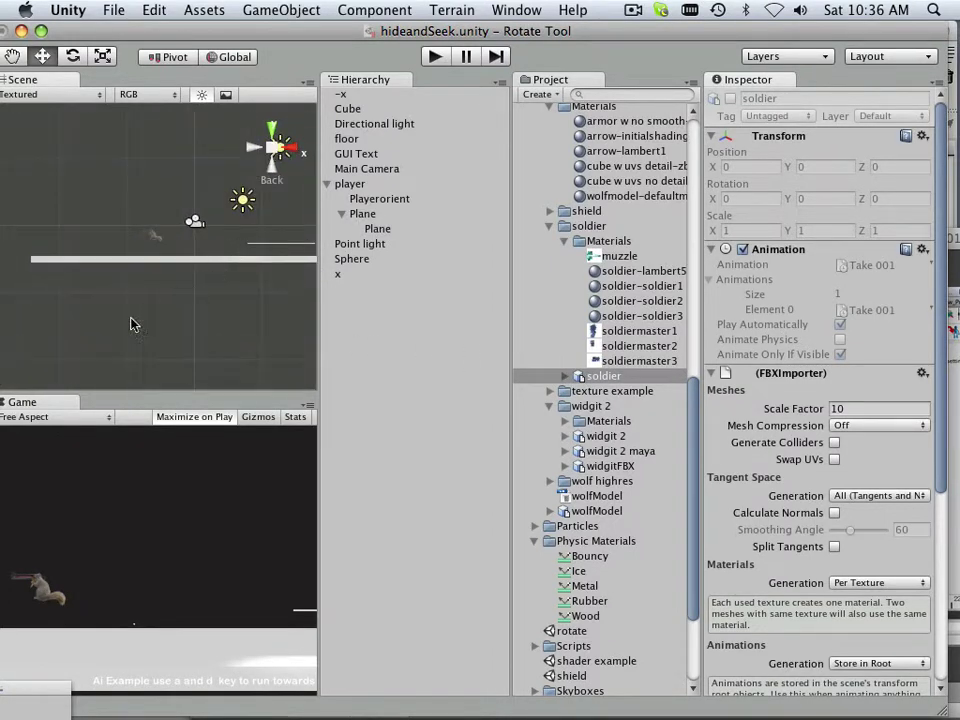
pyautogui.moveTo(200, 292); pyautogui.dragTo(133, 356, button='middle')
pyautogui.moveTo(577, 383); pyautogui.dragTo(379, 342)
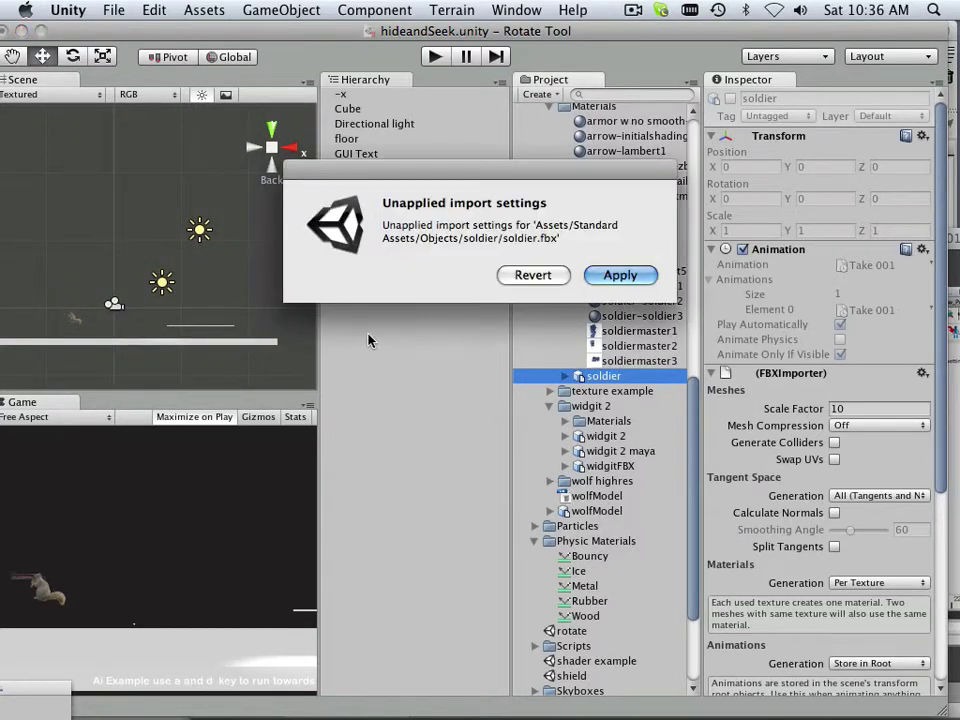
pyautogui.click(612, 278)
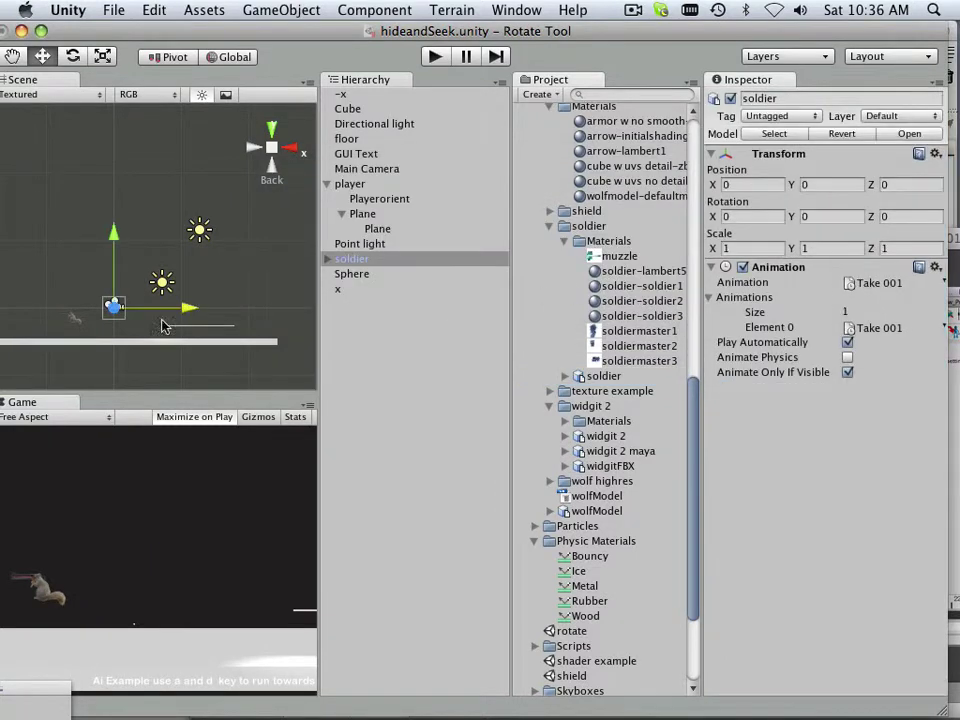
# Frame the soldier in the Scene view, then delete it from the Hierarchy
pyautogui.scroll(5, 190, 316)
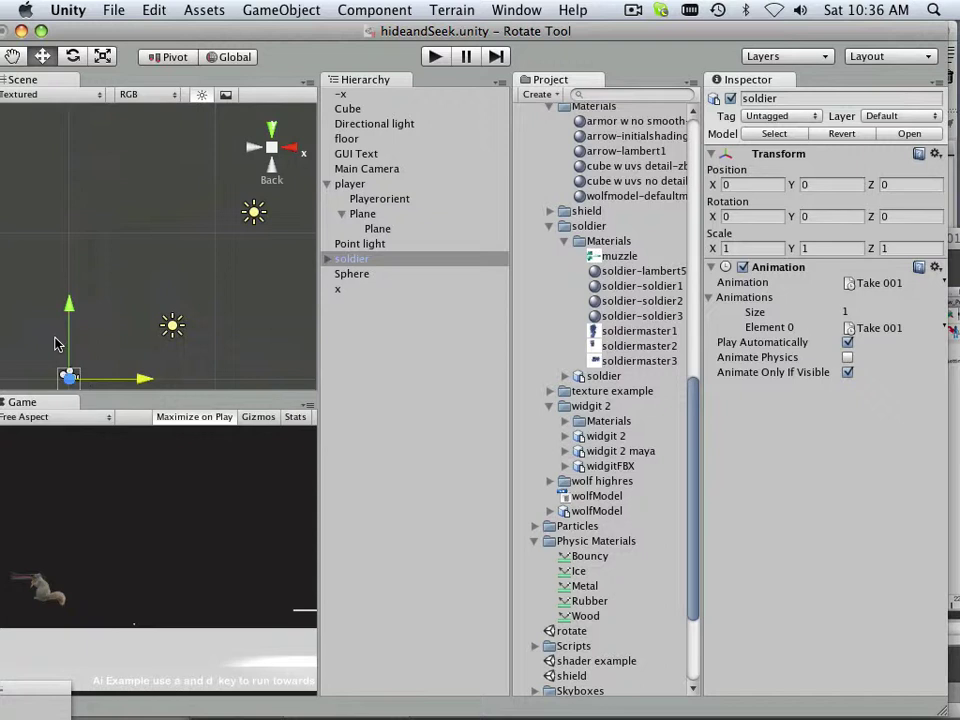
pyautogui.press('f')
pyautogui.scroll(4, 175, 292)
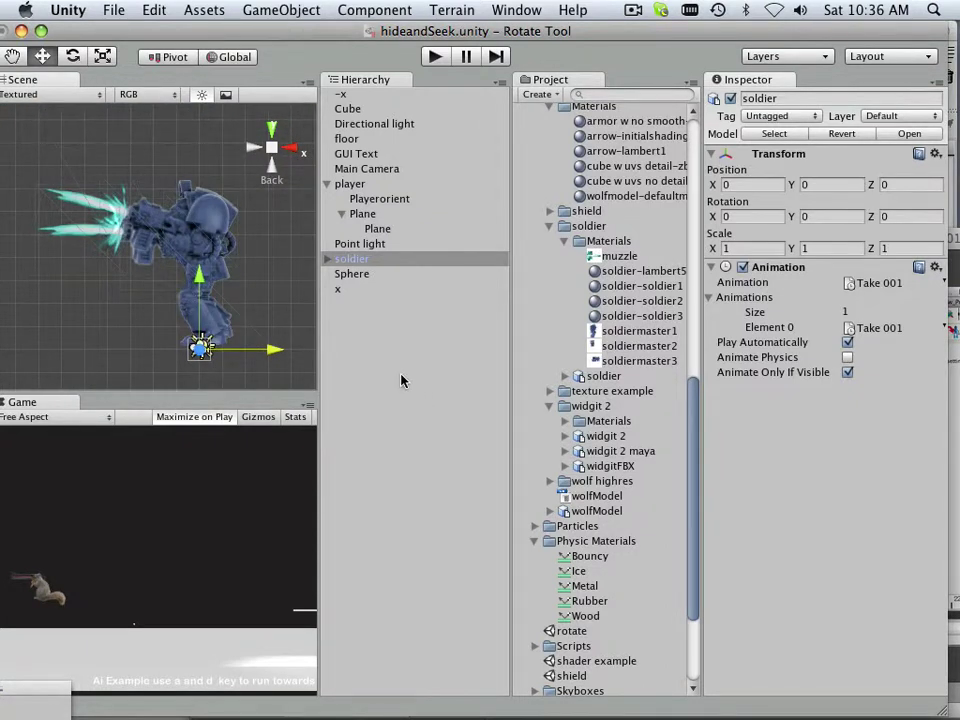
pyautogui.rightClick(348, 262)
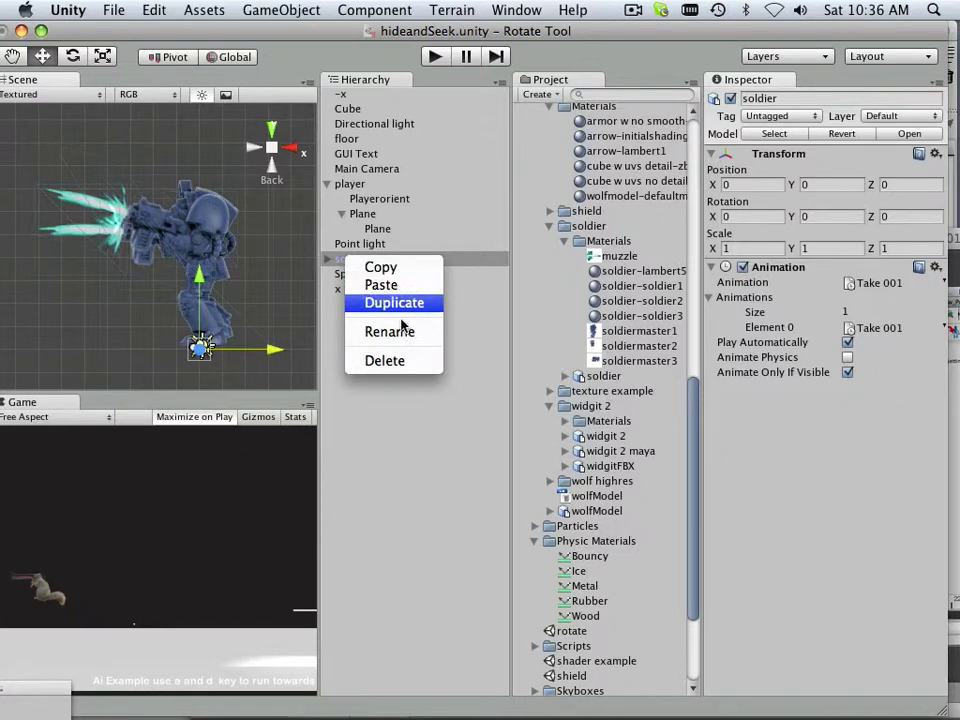
pyautogui.click(385, 361)
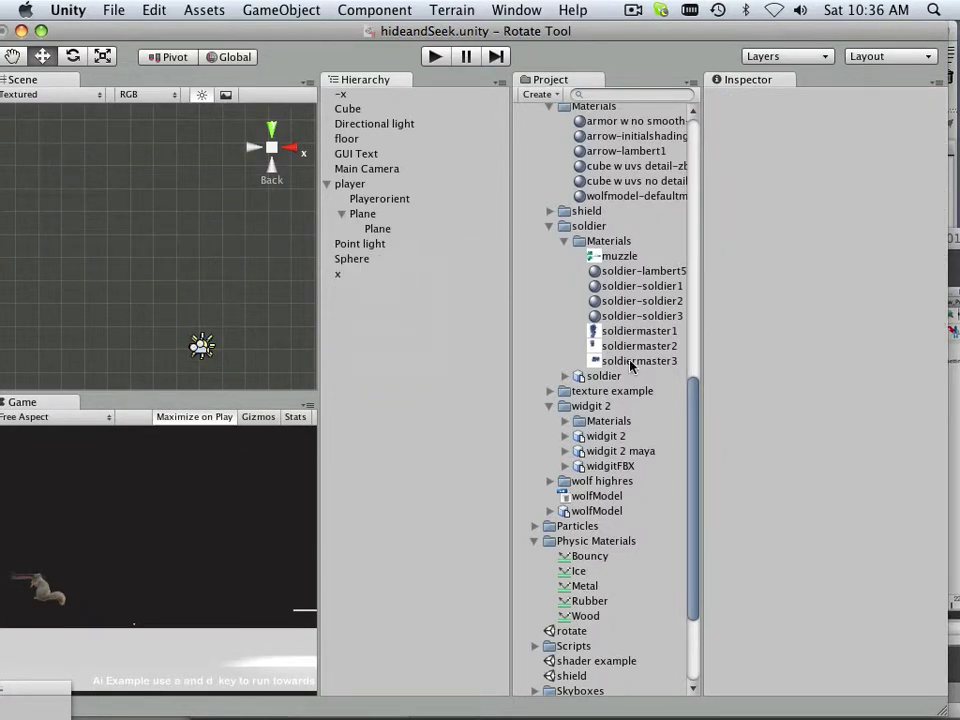
# Set the soldier's Scale Factor to 100, add it to the Hierarchy, apply, and frame it
pyautogui.click(604, 376)
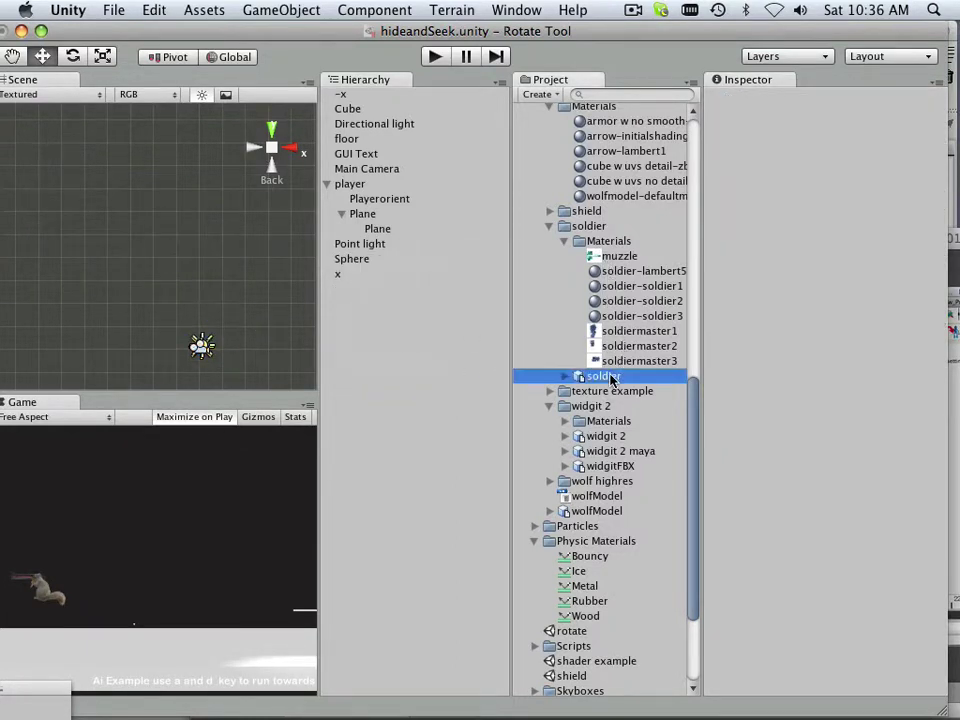
pyautogui.click(851, 408)
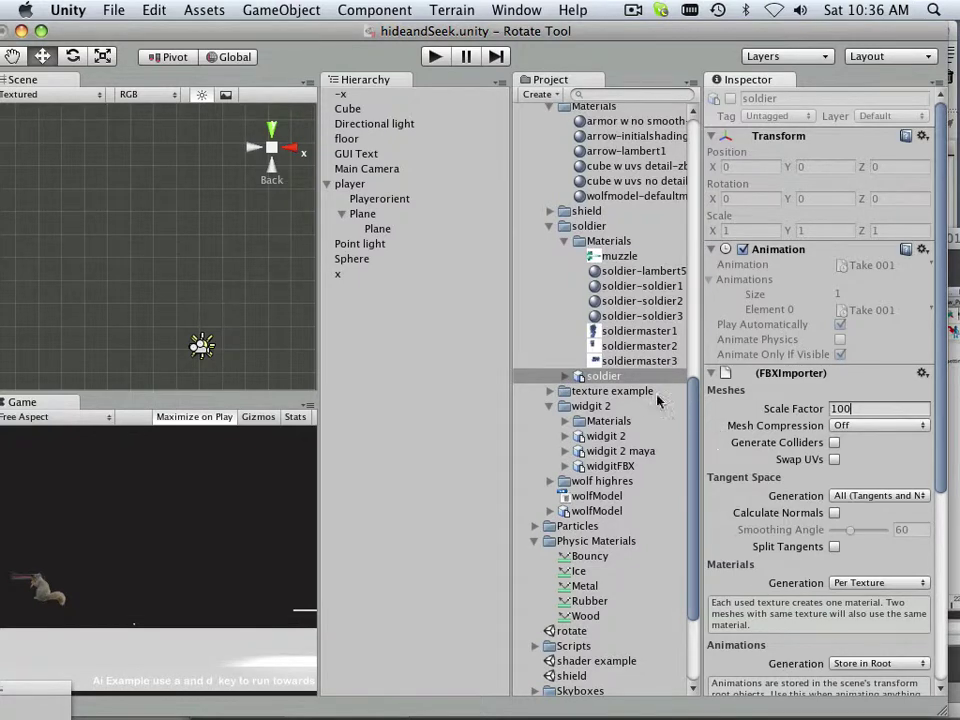
pyautogui.moveTo(593, 381); pyautogui.dragTo(395, 350)
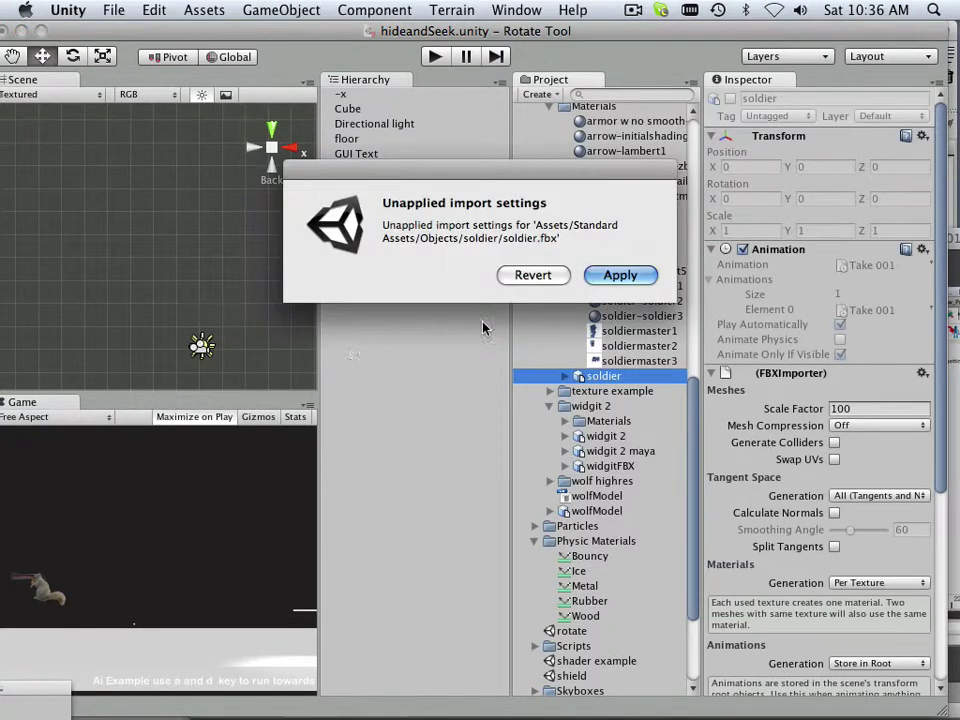
pyautogui.click(621, 275)
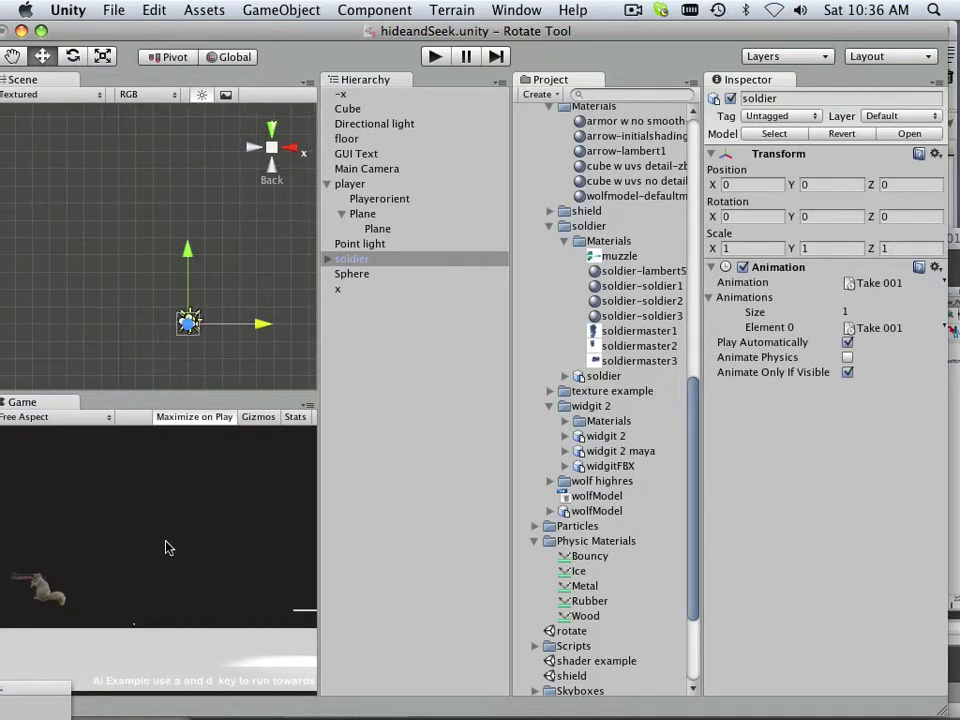
pyautogui.press('f')
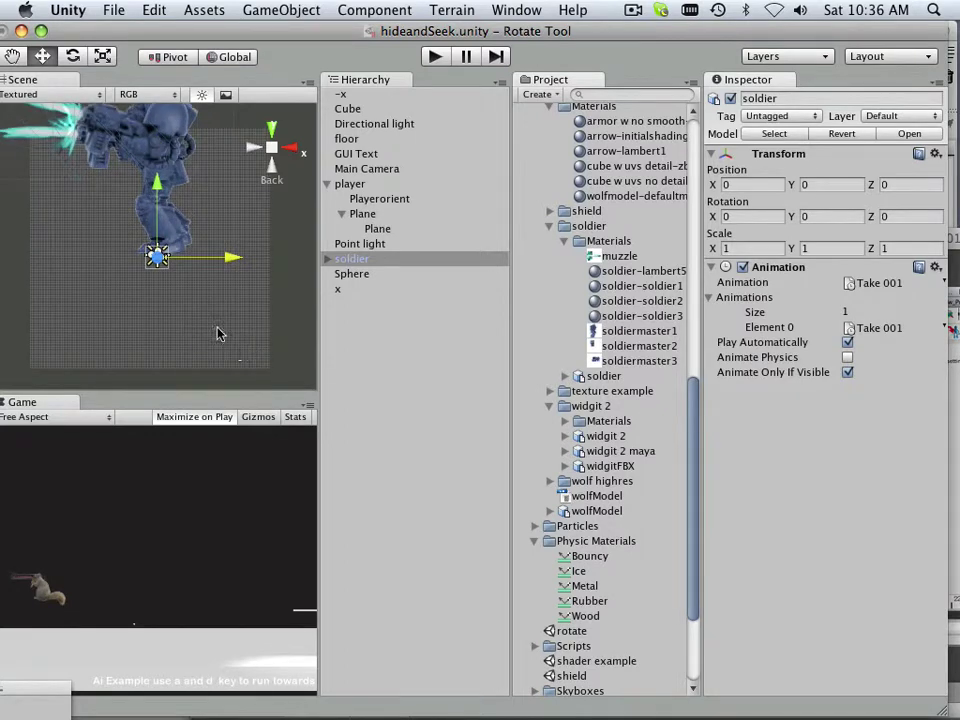
pyautogui.rightClick(374, 262)
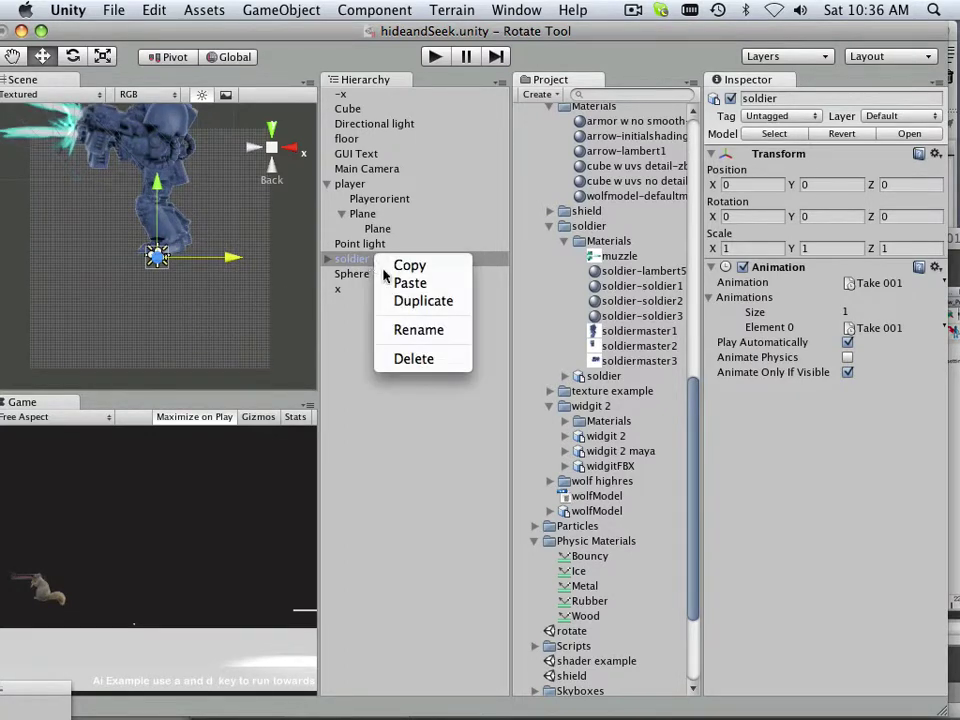
# Delete the soldier and re-add it with the import Scale Factor set to 30
pyautogui.click(400, 359)
pyautogui.click(604, 375)
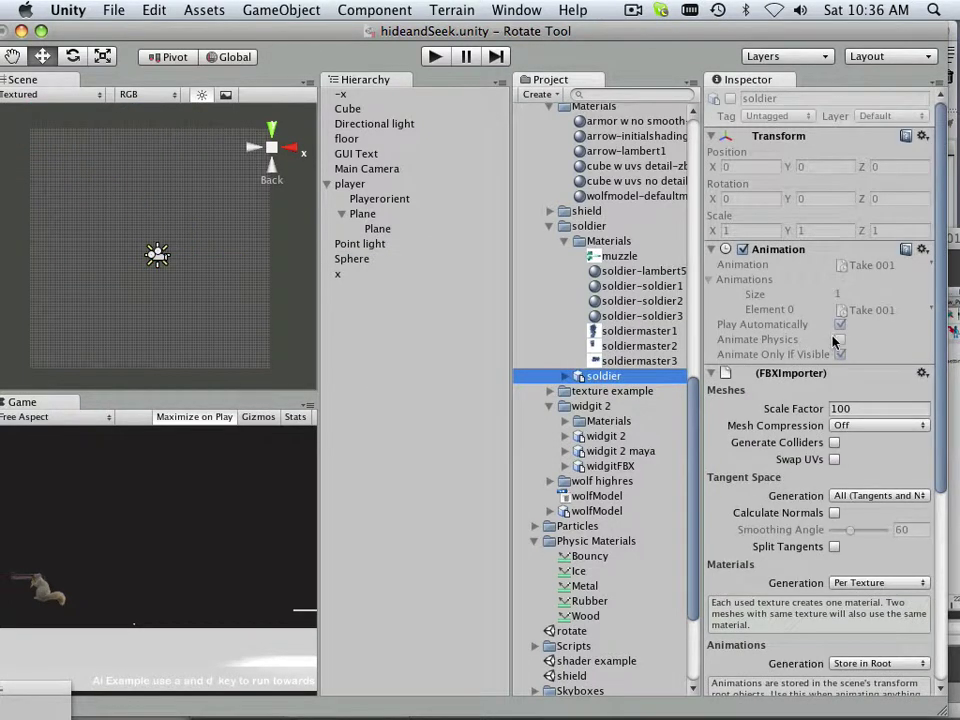
pyautogui.click(848, 408)
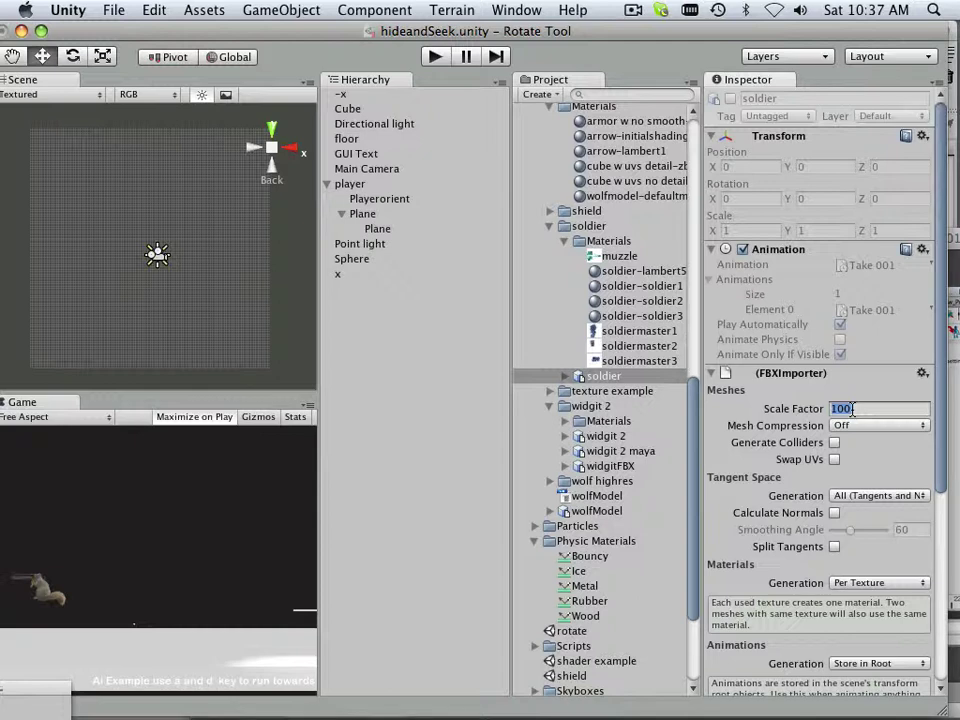
pyautogui.write('30')
pyautogui.moveTo(600, 376); pyautogui.dragTo(395, 355)
pyautogui.click(613, 275)
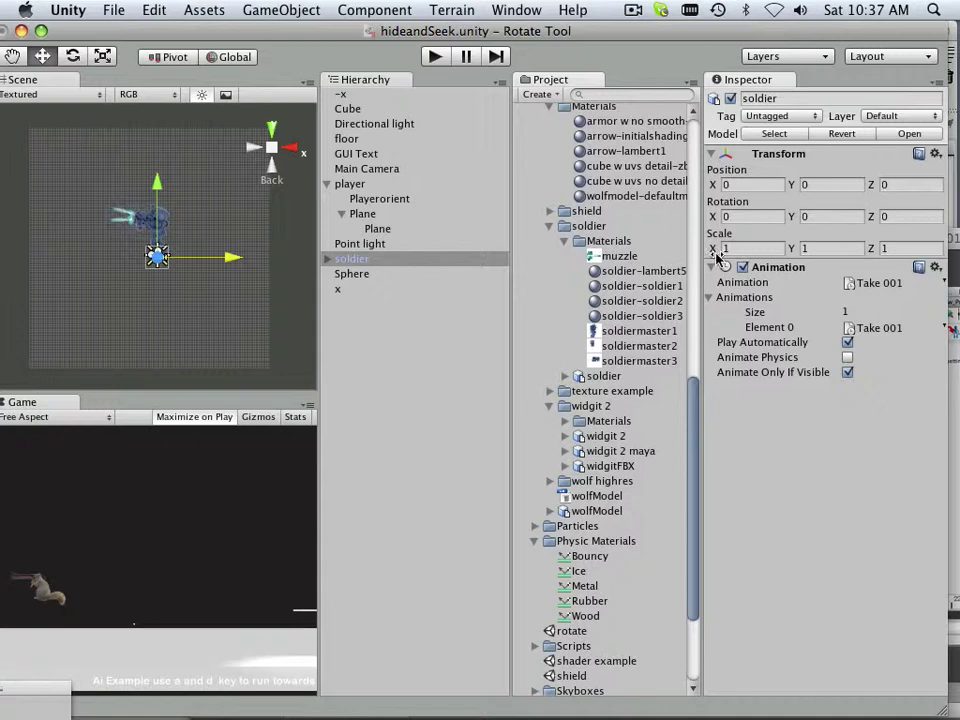
# Try shrinking the soldier with the Scale tool, then undo to keep scale 1
pyautogui.click(105, 56)
pyautogui.moveTo(158, 262); pyautogui.dragTo(90, 268)
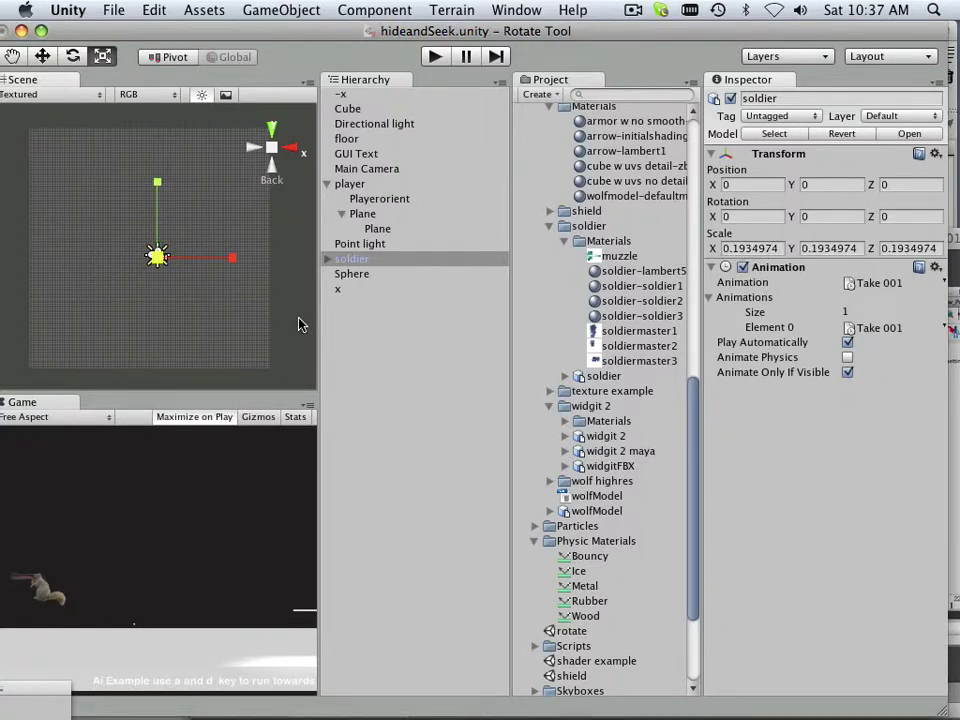
pyautogui.press('super+z')
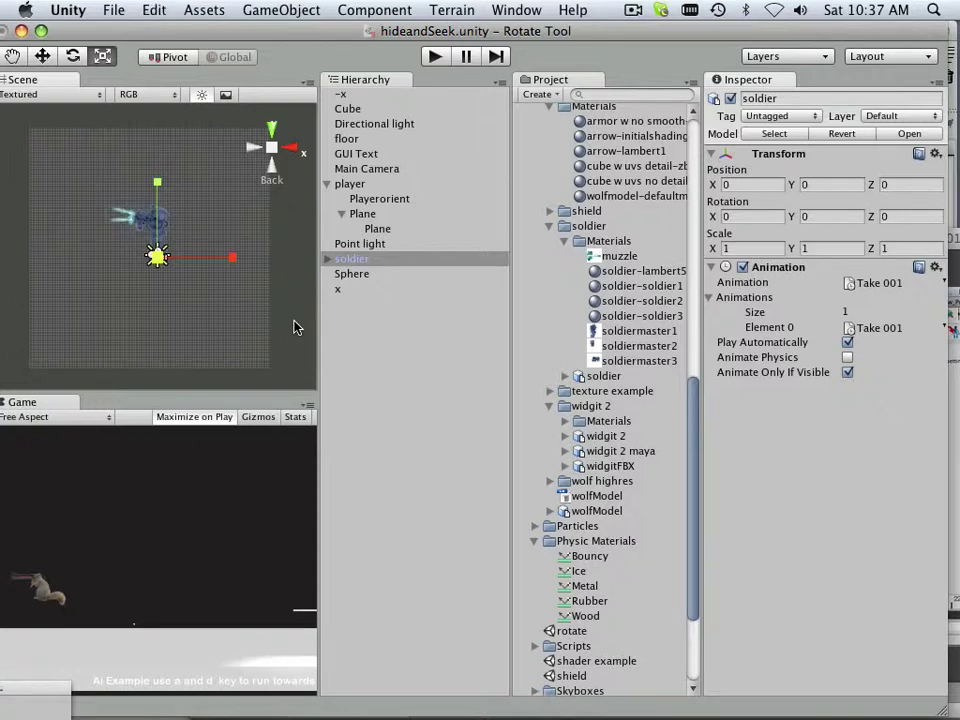
# Delete the soldier and set its import Scale Factor to 20
pyautogui.rightClick(373, 259)
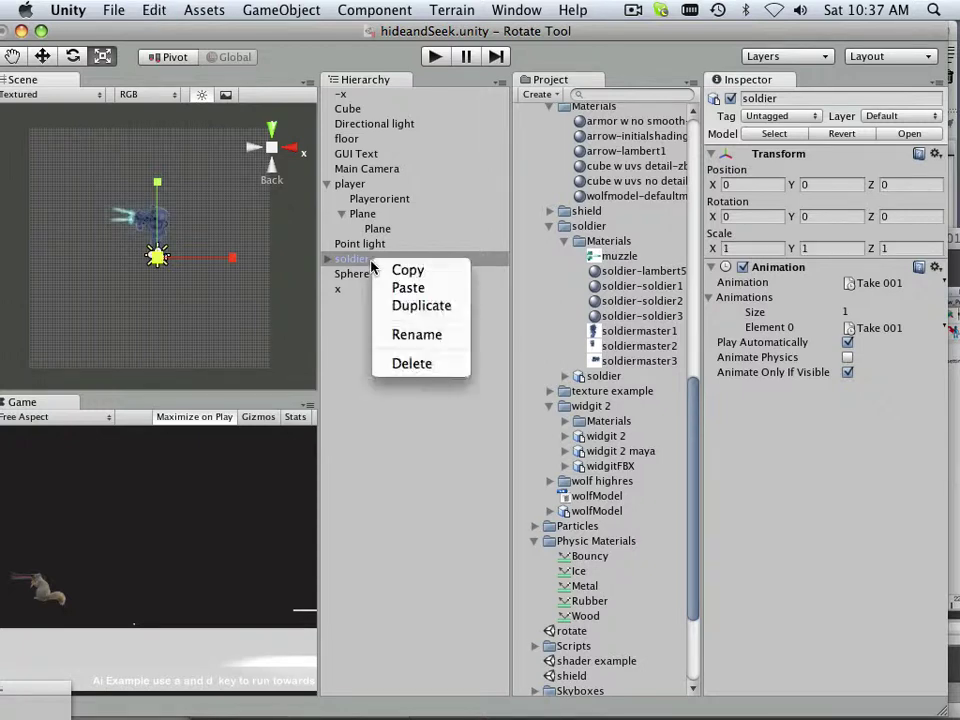
pyautogui.click(414, 363)
pyautogui.click(604, 375)
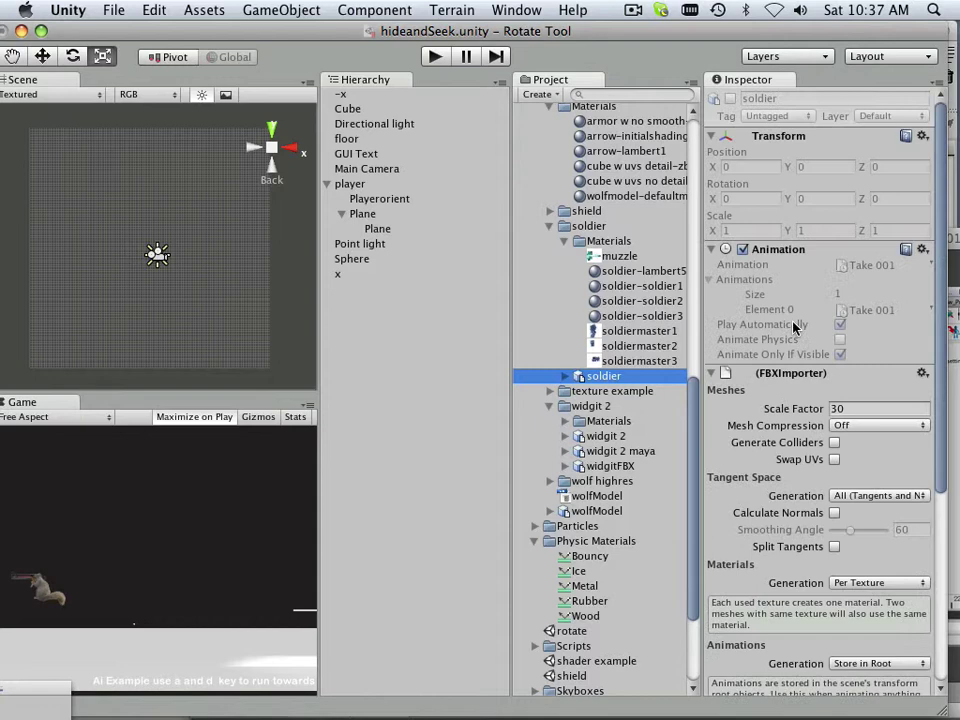
pyautogui.click(838, 408)
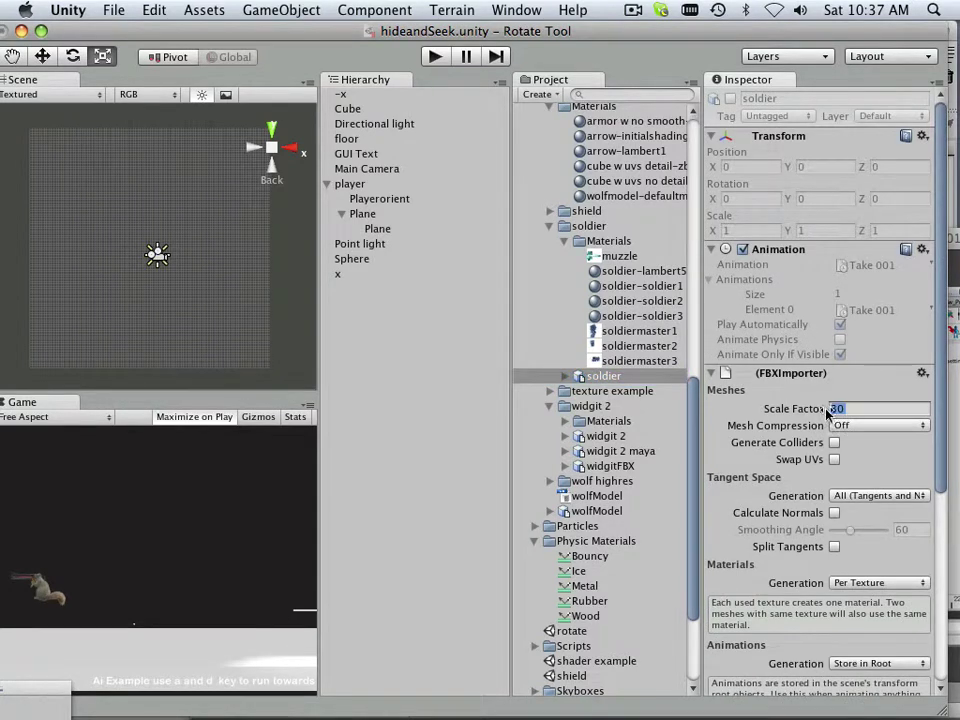
pyautogui.write('2')
# Drop the soldier directly into the Scene view and apply the import settings
pyautogui.moveTo(585, 376); pyautogui.dragTo(254, 352)
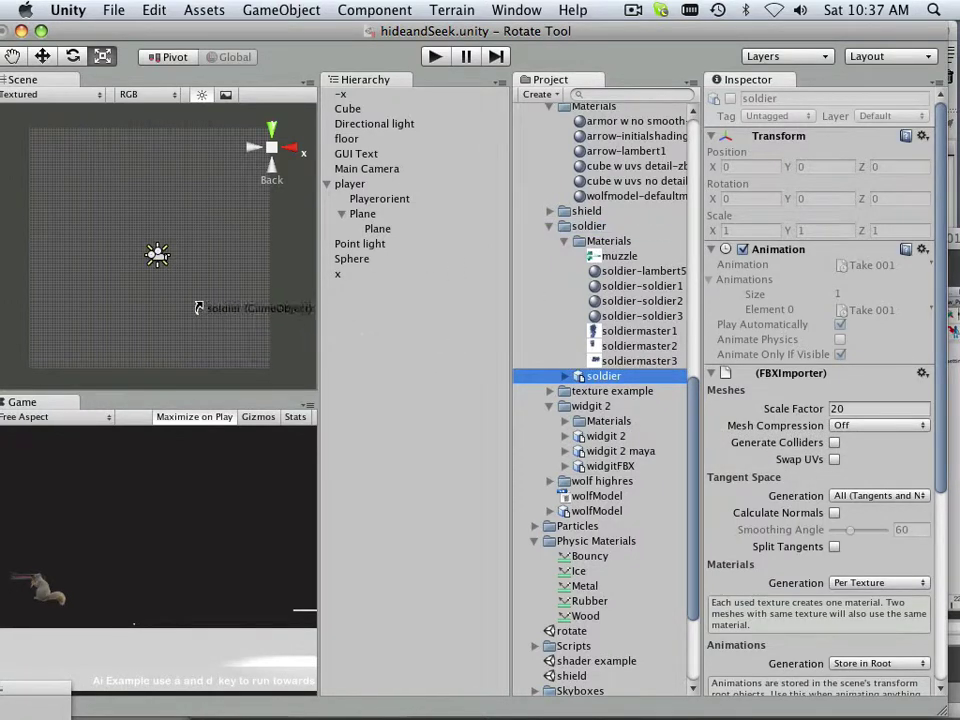
pyautogui.moveTo(198, 308); pyautogui.dragTo(157, 255)
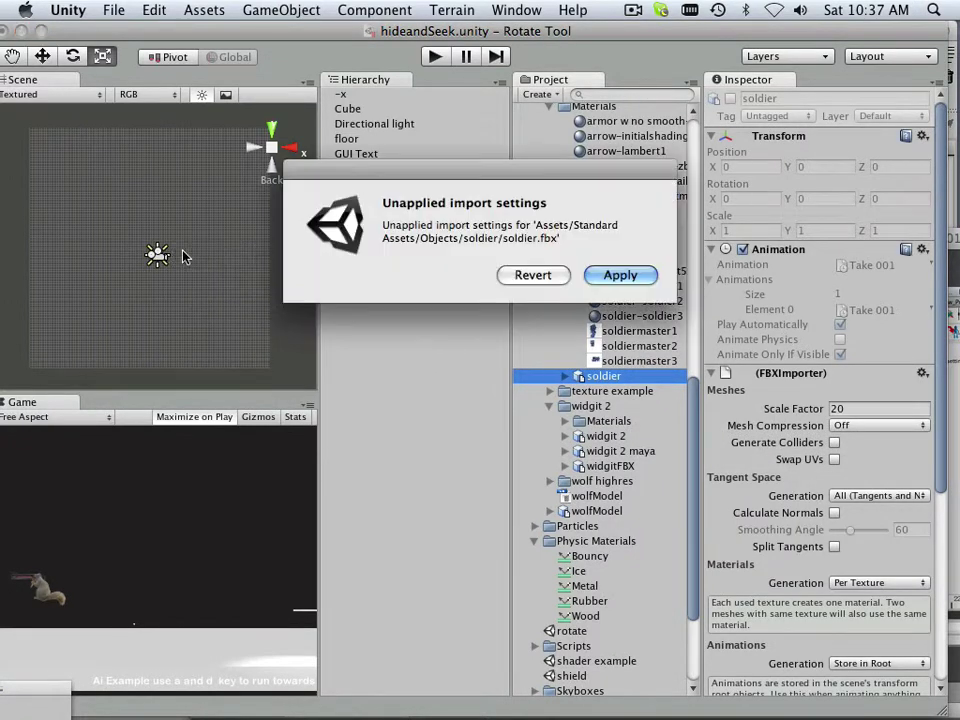
pyautogui.click(615, 276)
pyautogui.scroll(5, 228, 278)
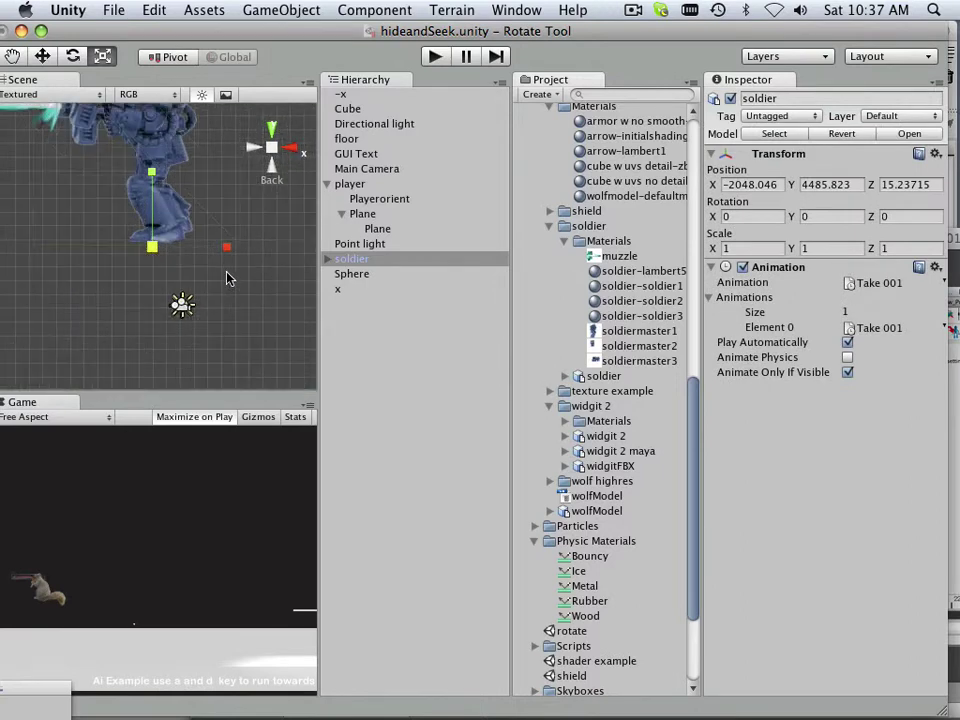
pyautogui.scroll(2, 174, 214)
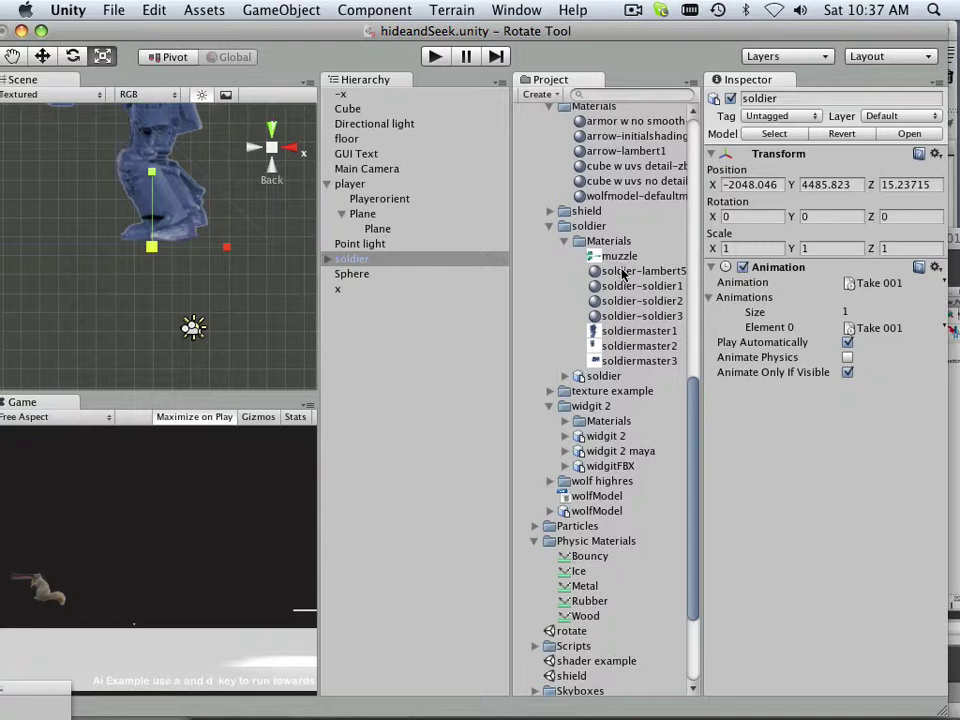
# Re-add the soldier at Scale Factor 10, then shrink its transform scale to about 0.00955
pyautogui.rightClick(362, 256)
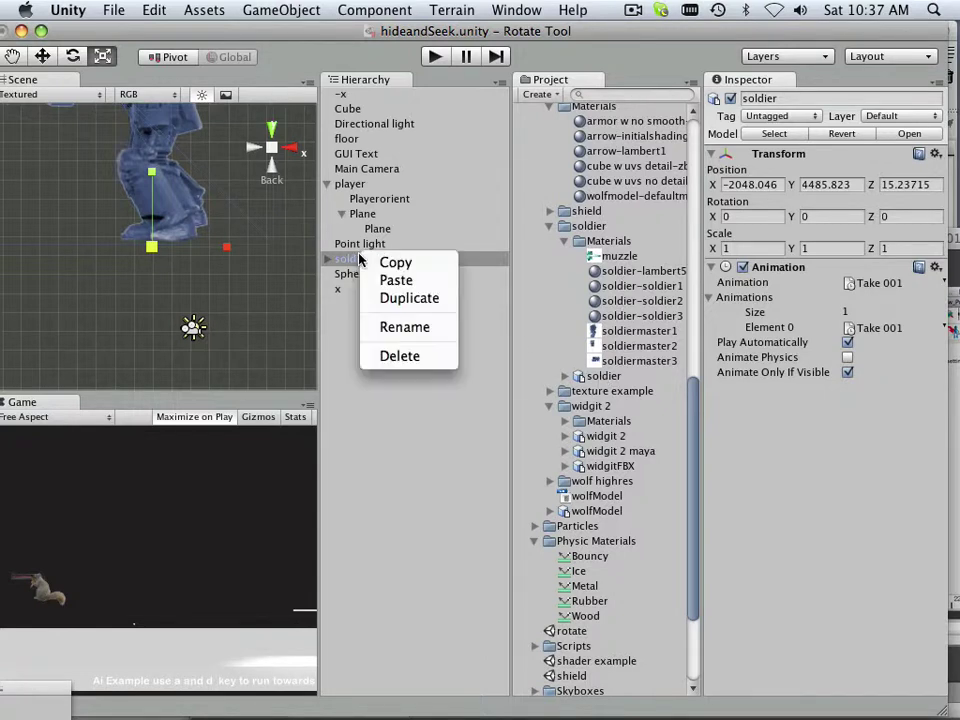
pyautogui.click(412, 357)
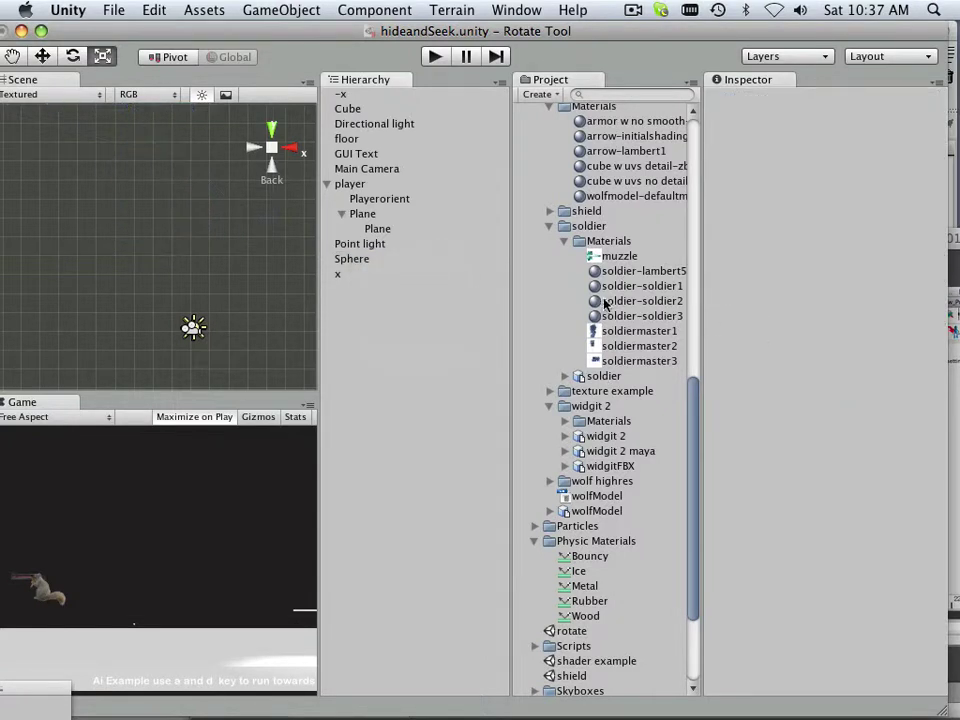
pyautogui.click(605, 377)
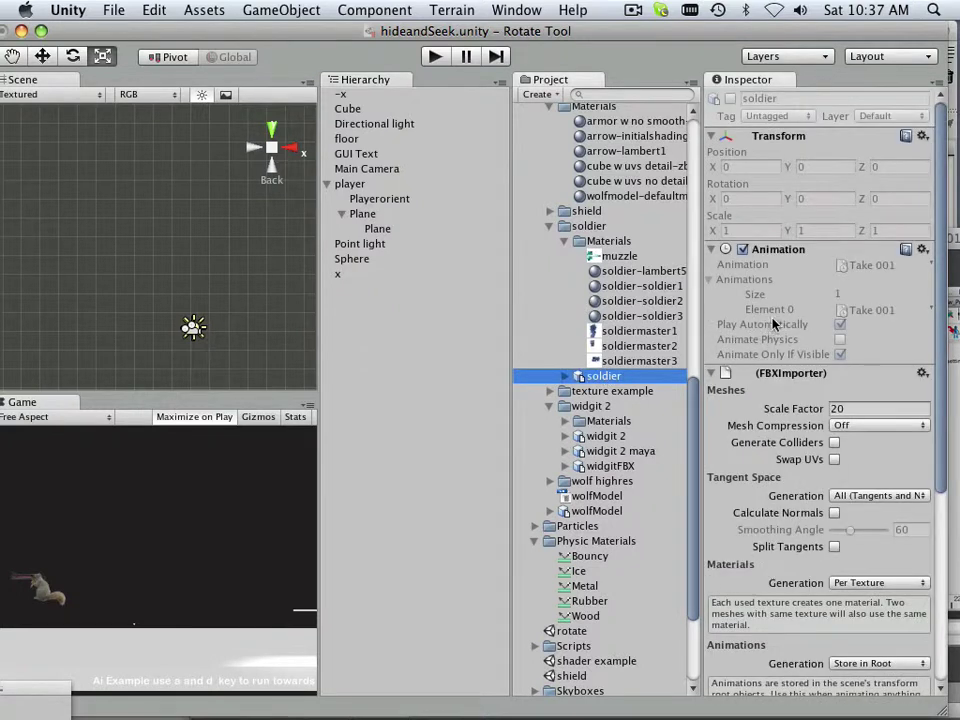
pyautogui.click(803, 409)
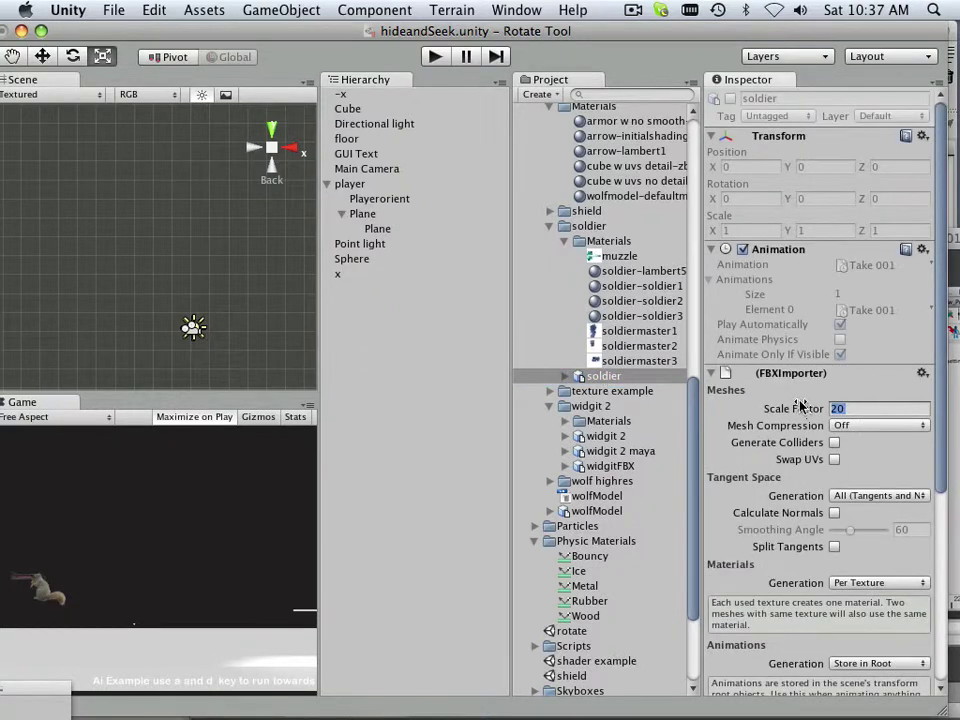
pyautogui.write('10')
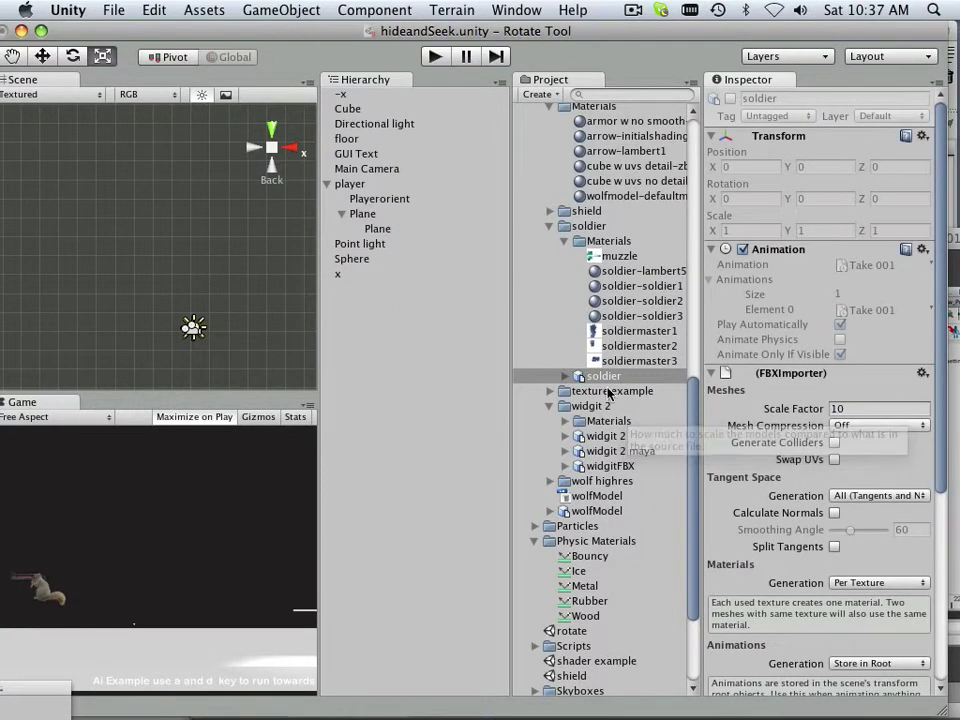
pyautogui.moveTo(603, 376); pyautogui.dragTo(386, 390)
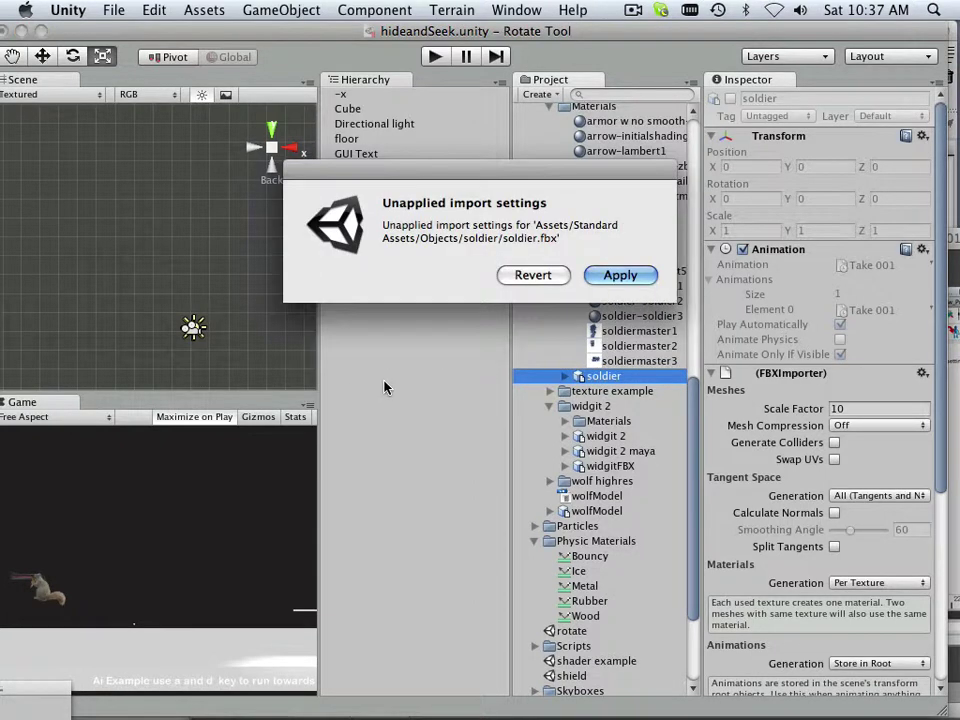
pyautogui.click(603, 276)
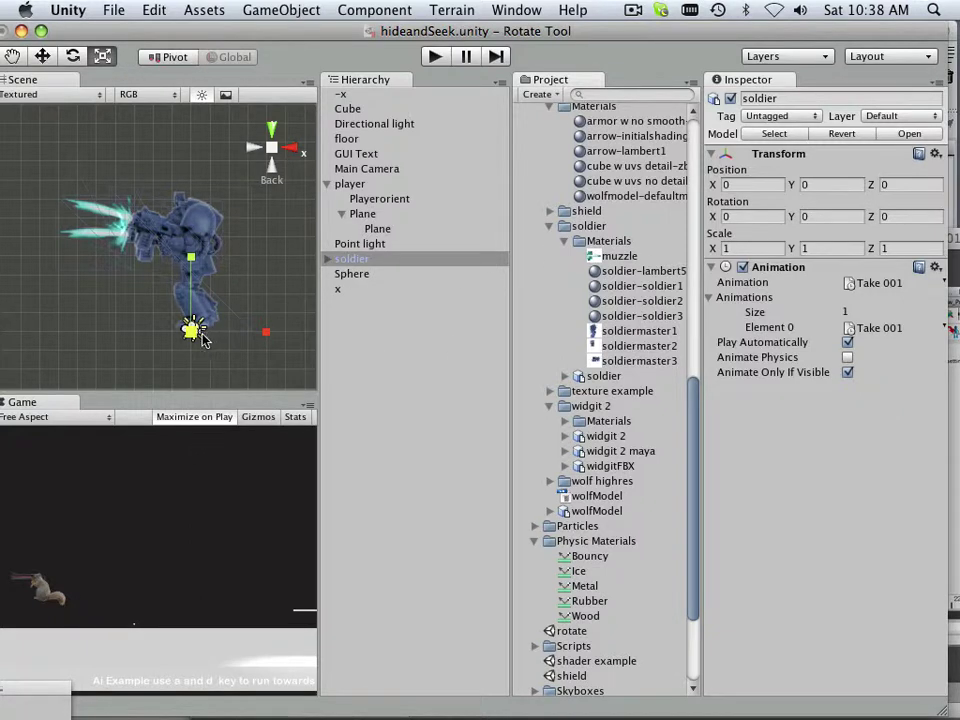
pyautogui.moveTo(195, 333); pyautogui.dragTo(104, 334)
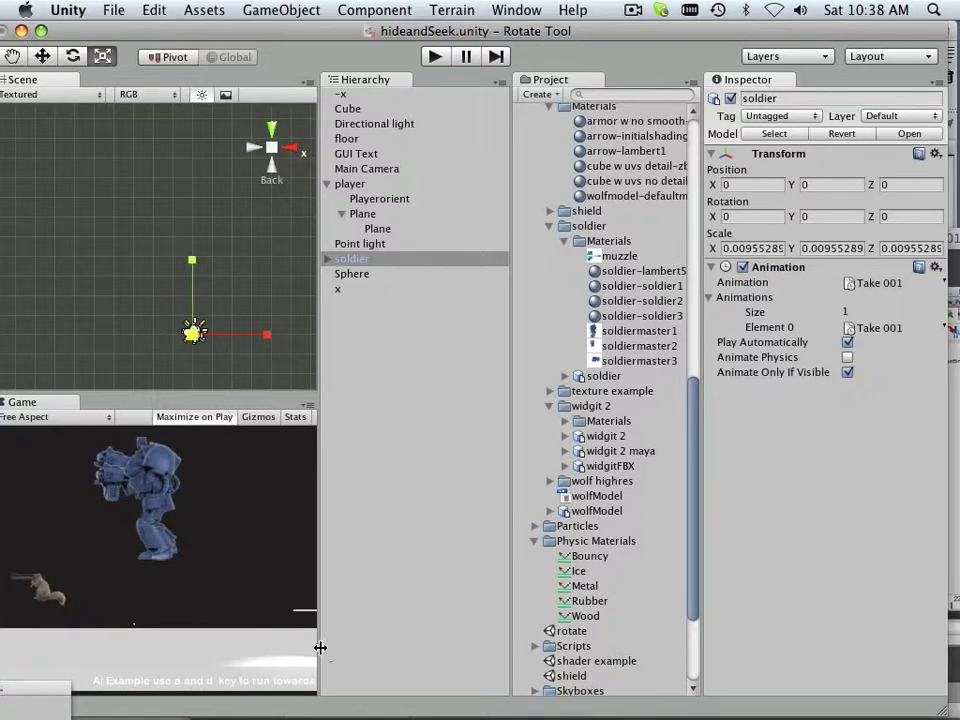
# Frame the soldier in the Scene view and pan to bring it into view
pyautogui.click(392, 653)
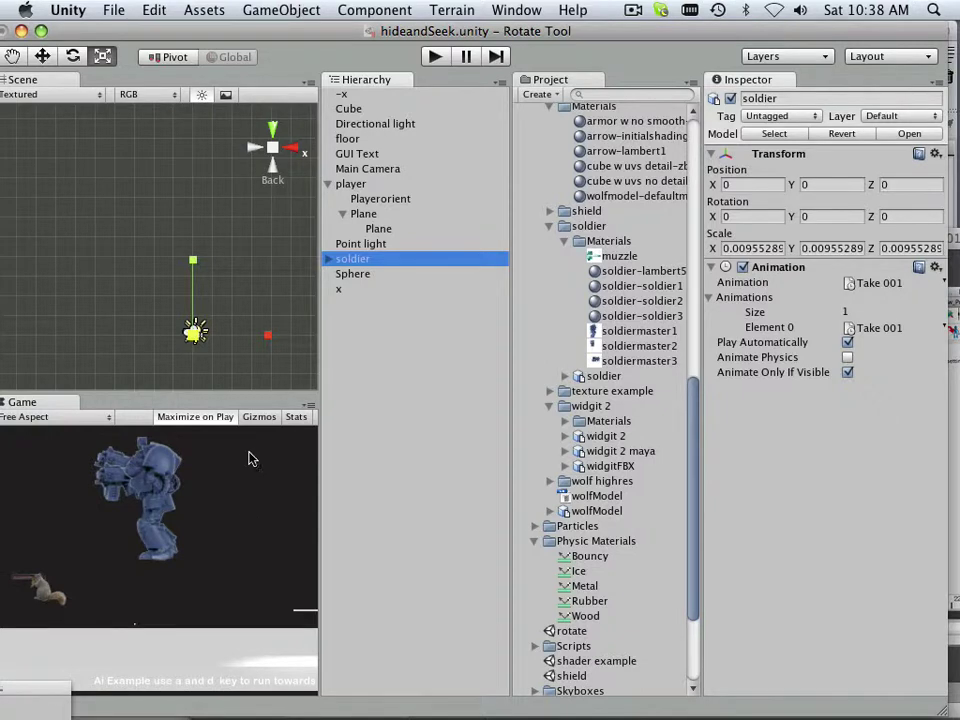
pyautogui.press('f')
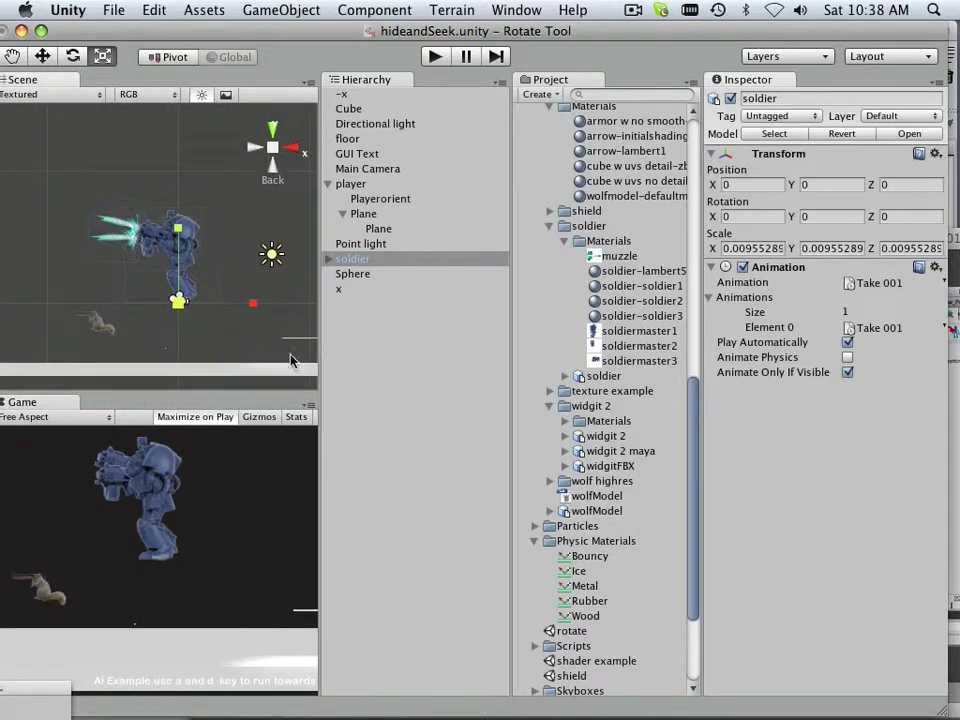
pyautogui.click(508, 381)
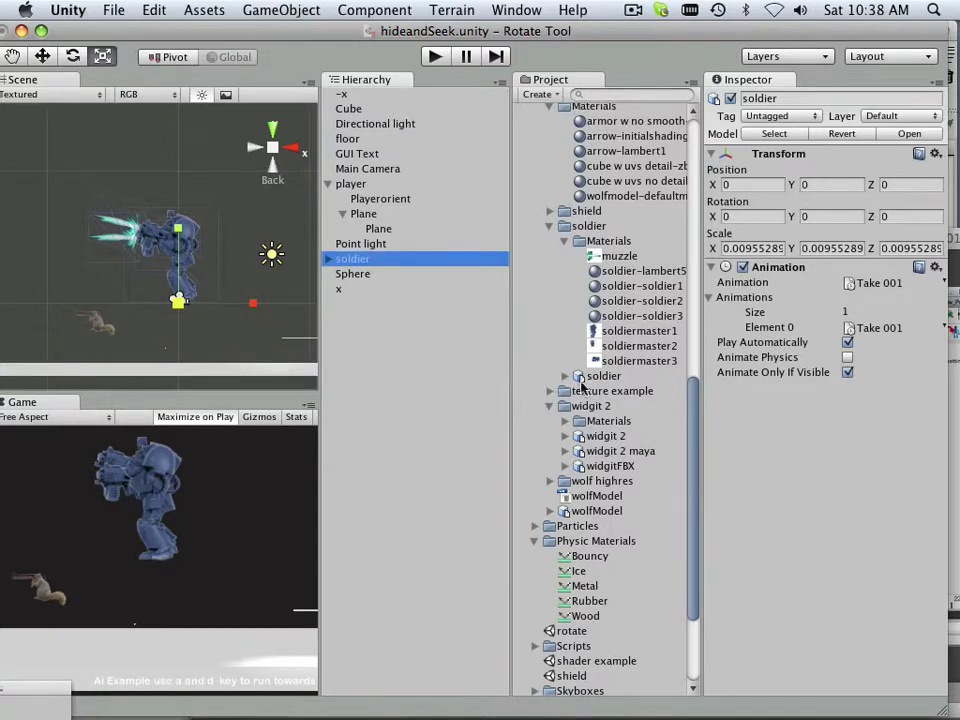
pyautogui.click(718, 388)
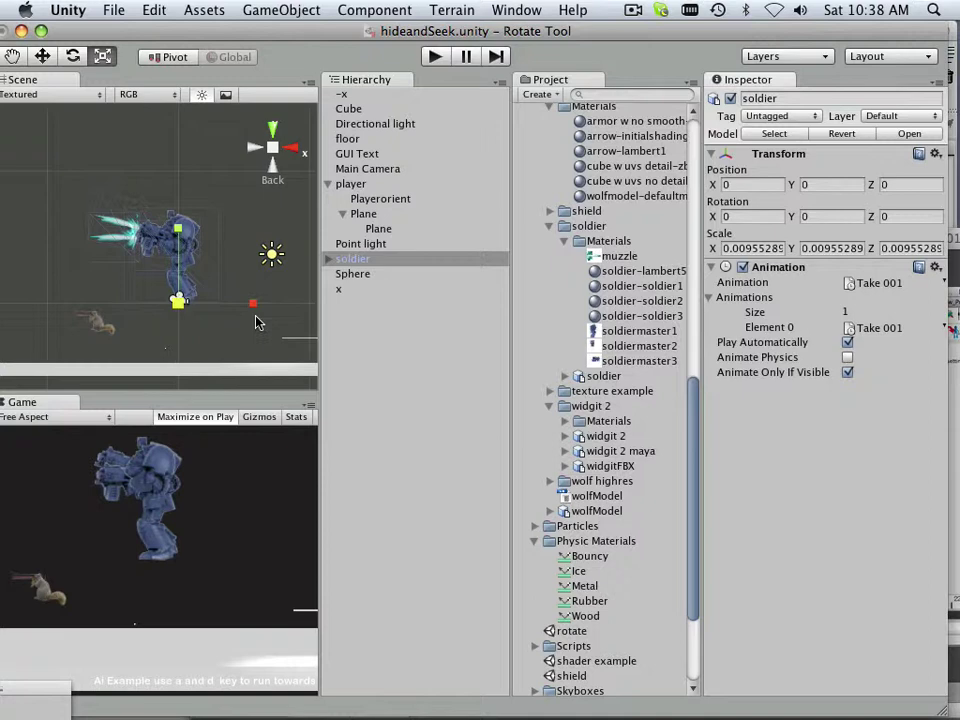
pyautogui.moveTo(255, 322); pyautogui.dragTo(157, 324, button='middle')
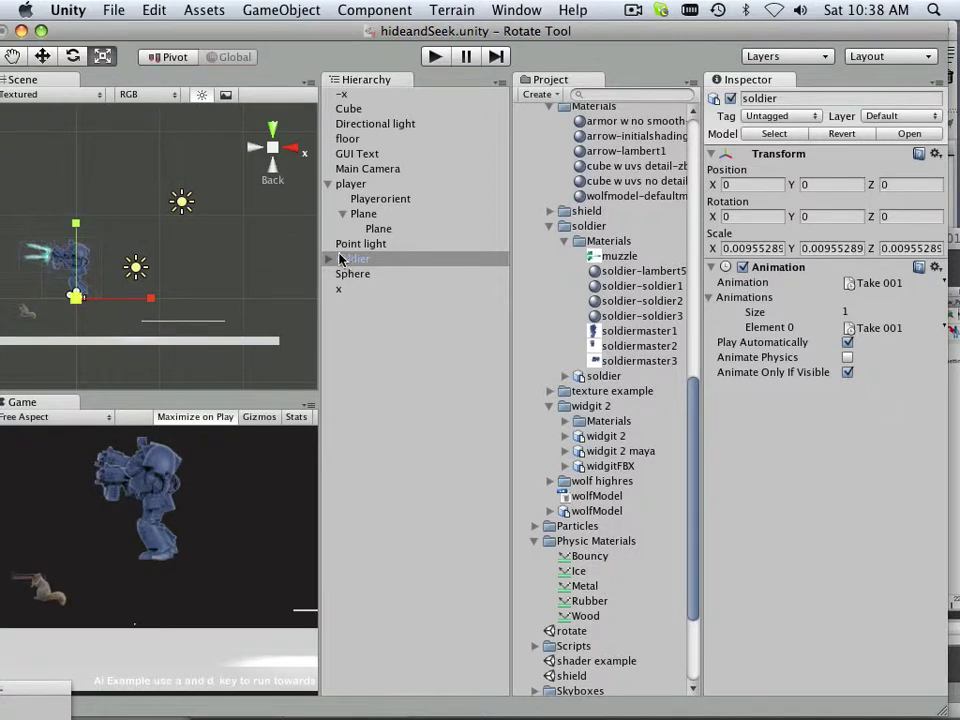
# Move the Cube to X 151.04 and the soldier to X 73.02, Y -42.69
pyautogui.click(348, 108)
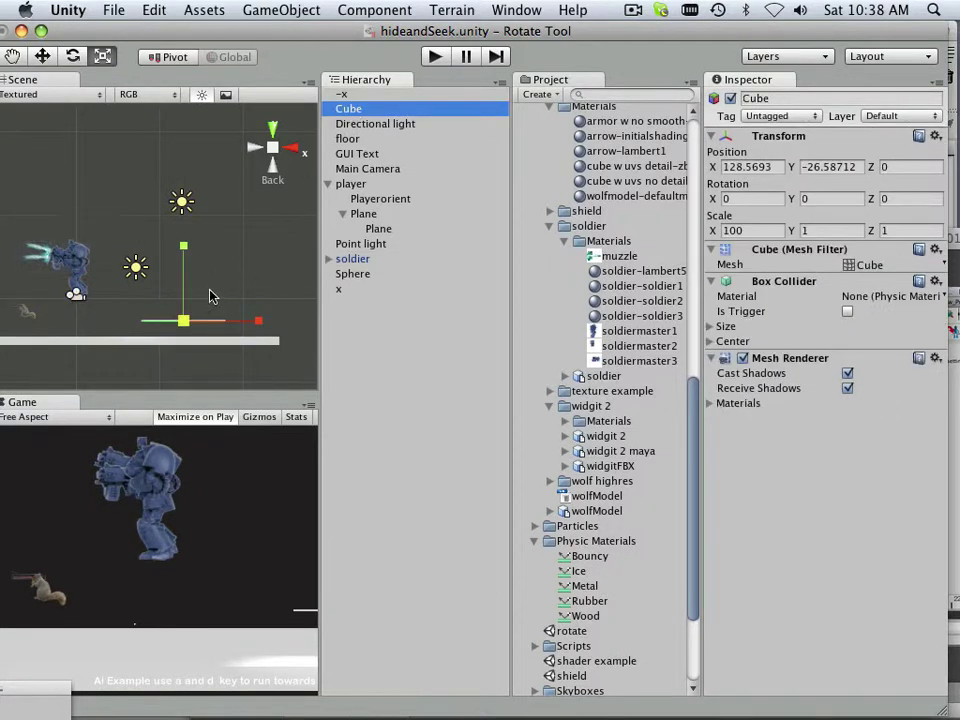
pyautogui.click(45, 58)
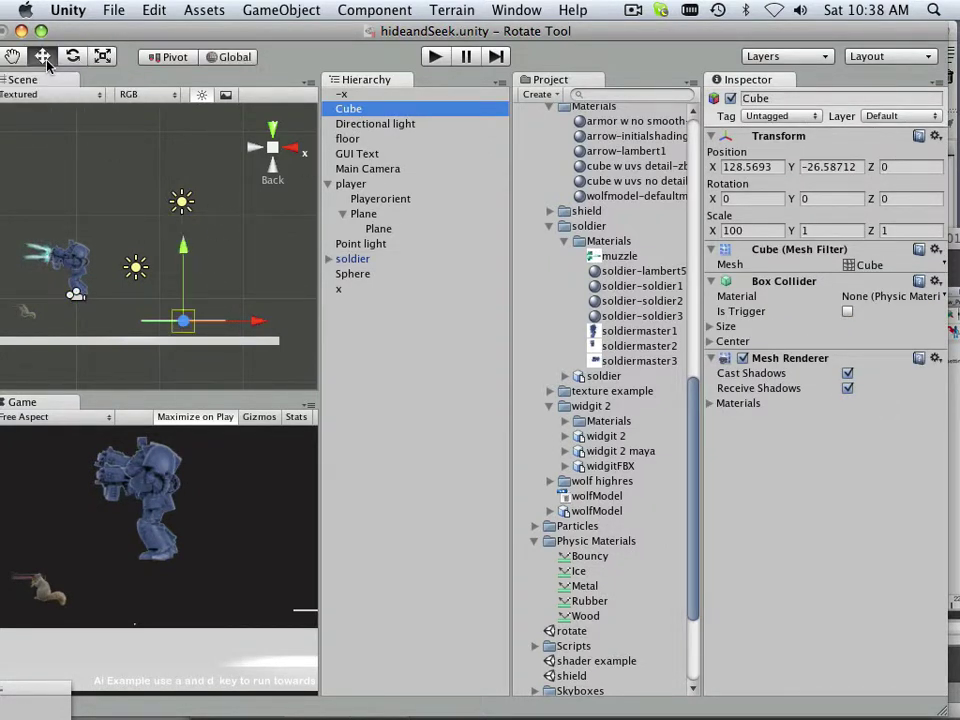
pyautogui.moveTo(257, 324); pyautogui.dragTo(285, 334)
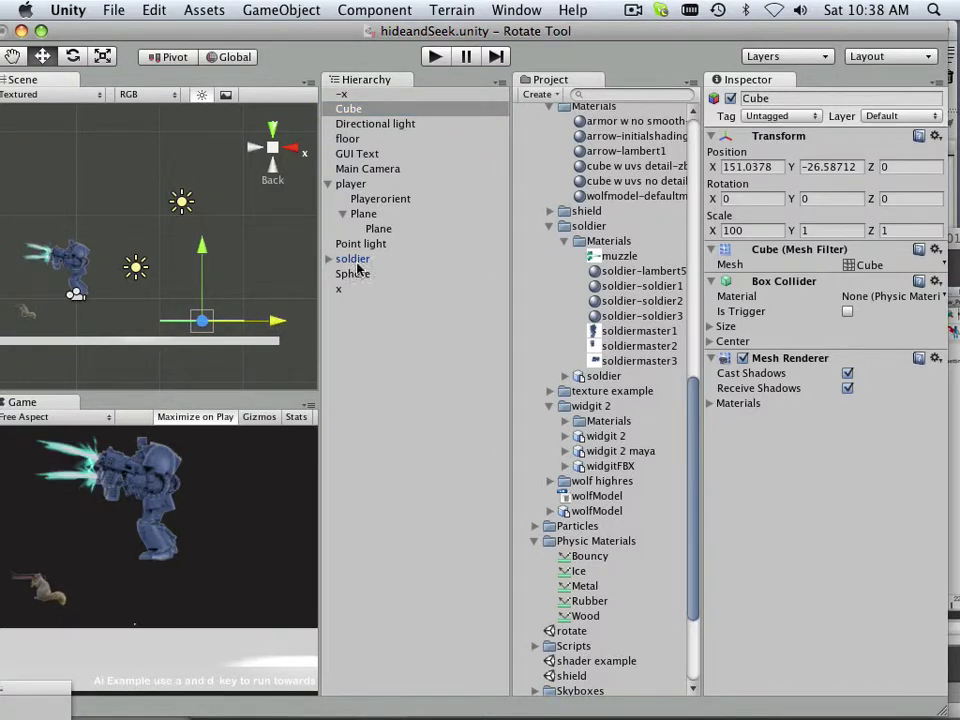
pyautogui.click(352, 259)
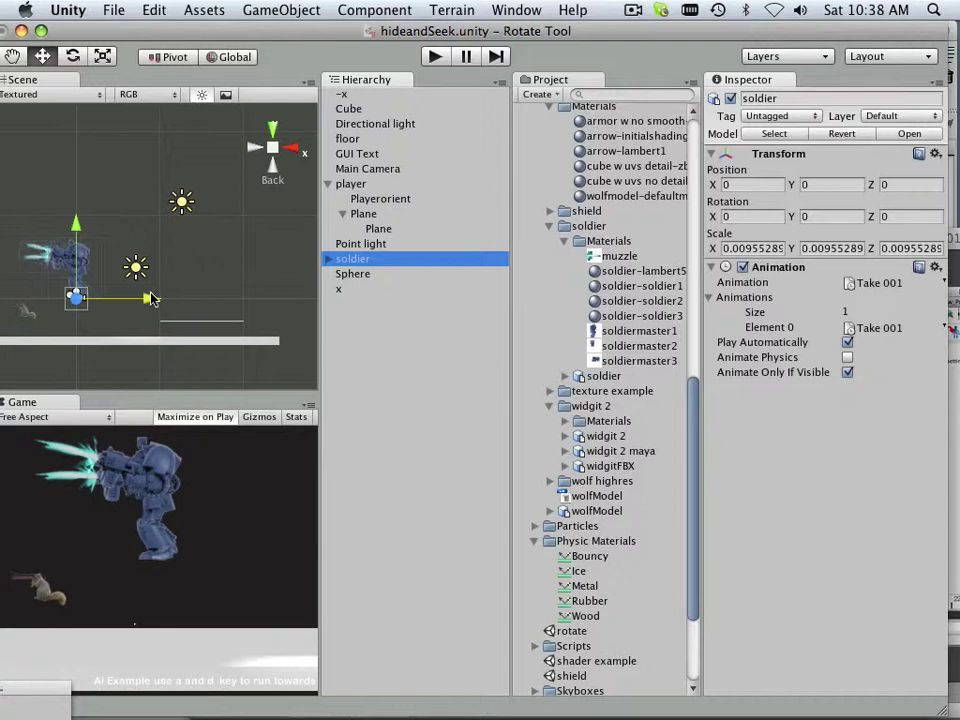
pyautogui.moveTo(150, 298); pyautogui.dragTo(212, 308)
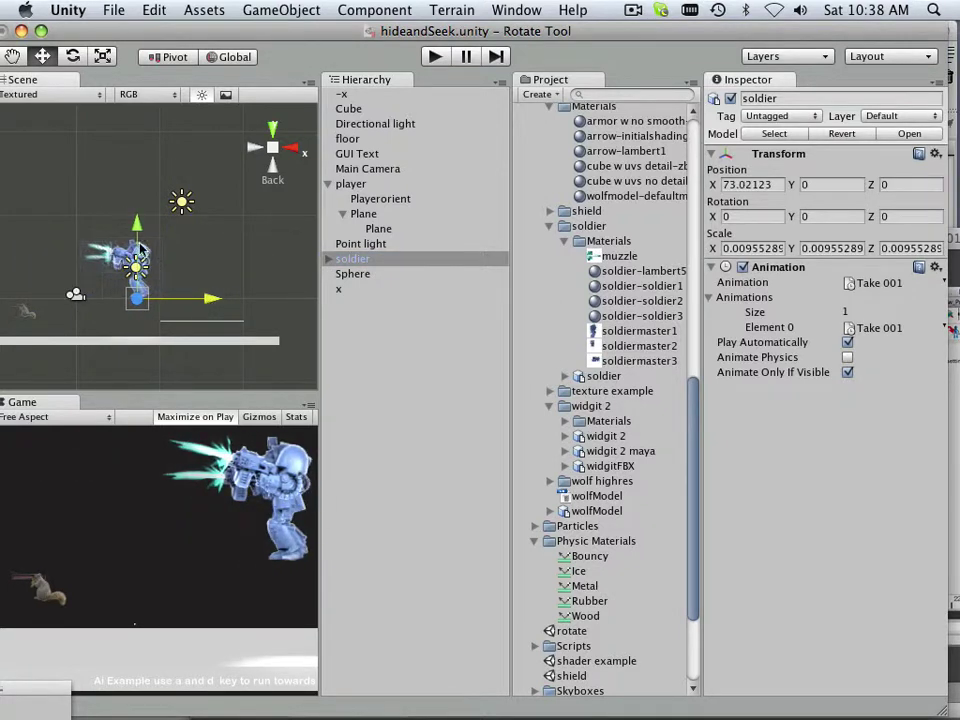
pyautogui.moveTo(140, 233); pyautogui.dragTo(137, 268)
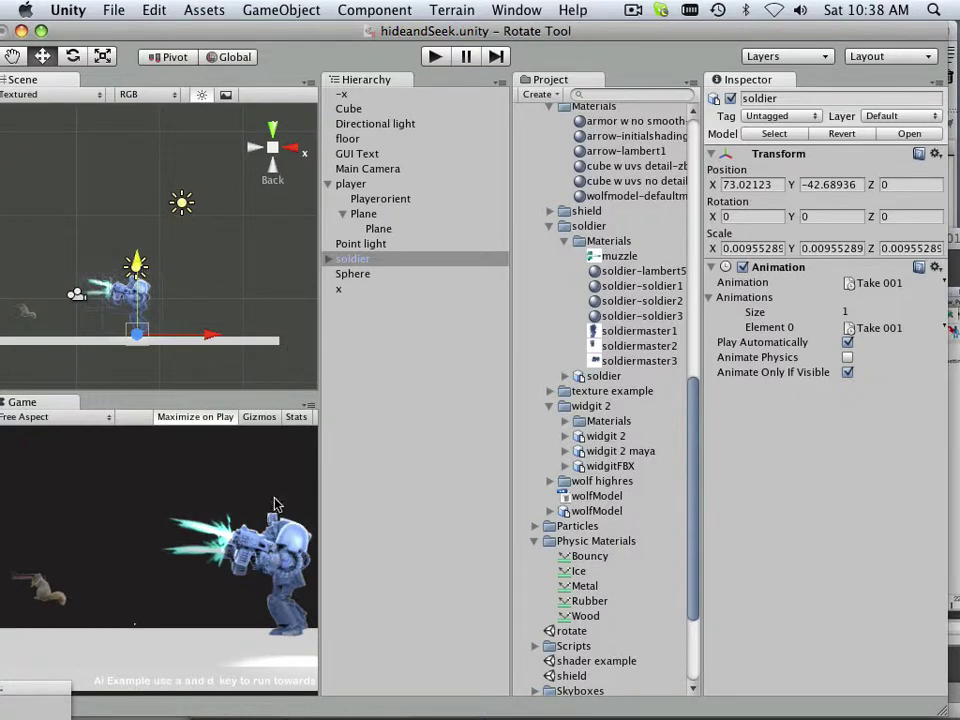
# Create a new cube near the soldier and set its Z position to 0
pyautogui.click(279, 14)
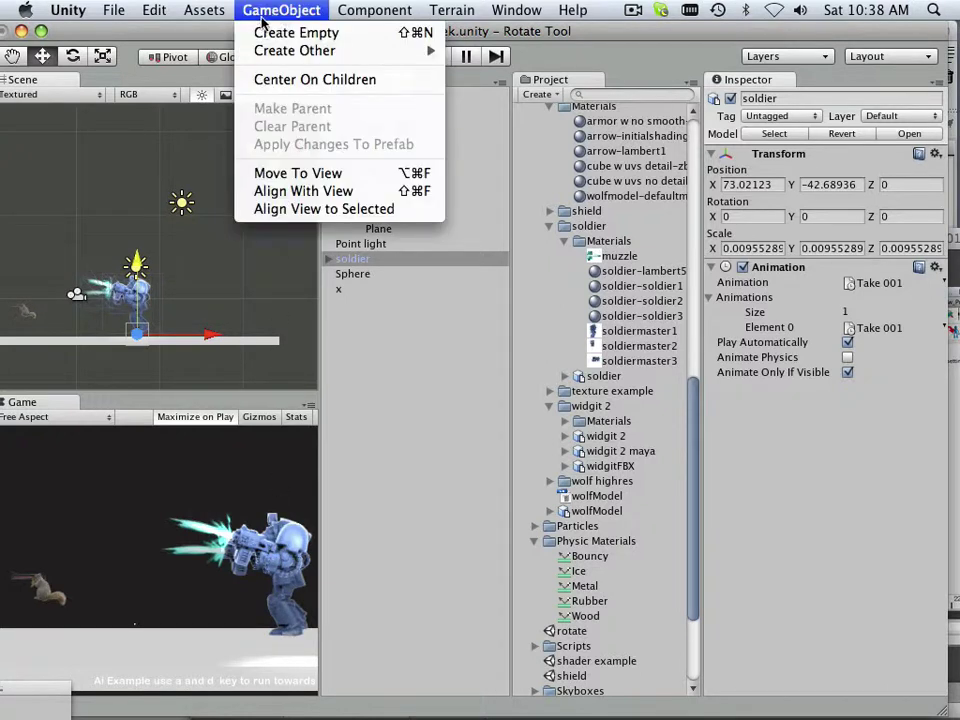
pyautogui.moveTo(281, 52)
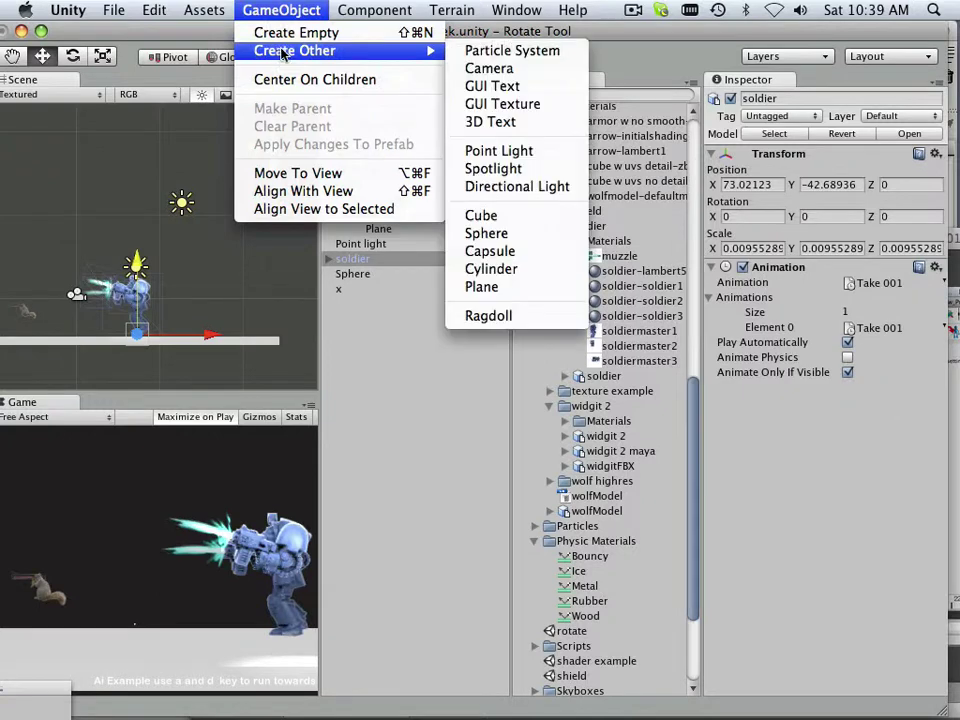
pyautogui.click(478, 215)
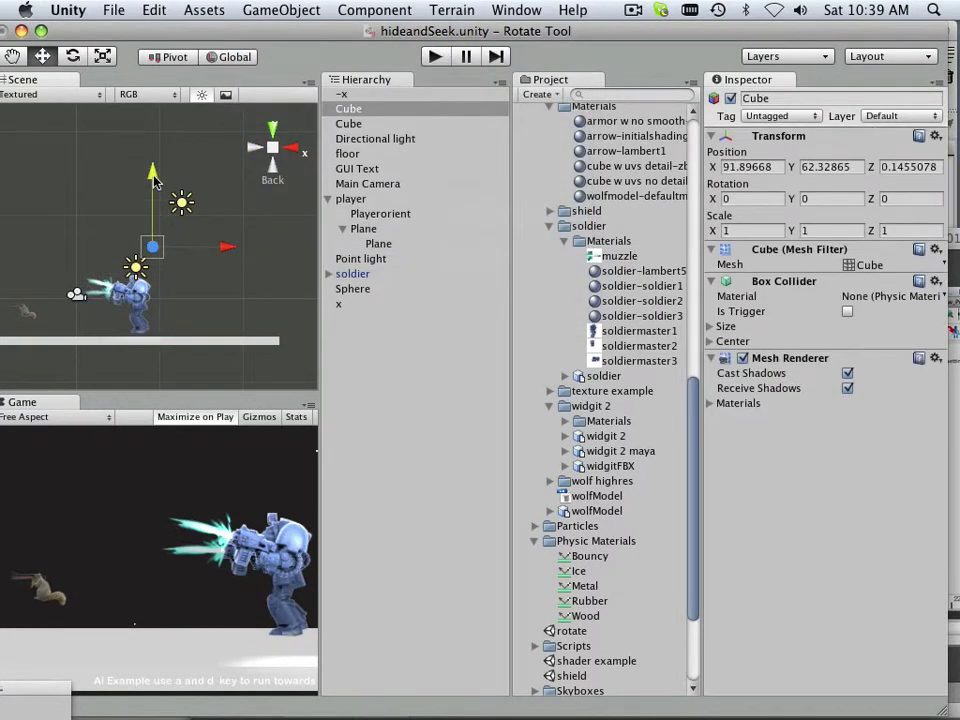
pyautogui.moveTo(155, 178); pyautogui.dragTo(153, 234)
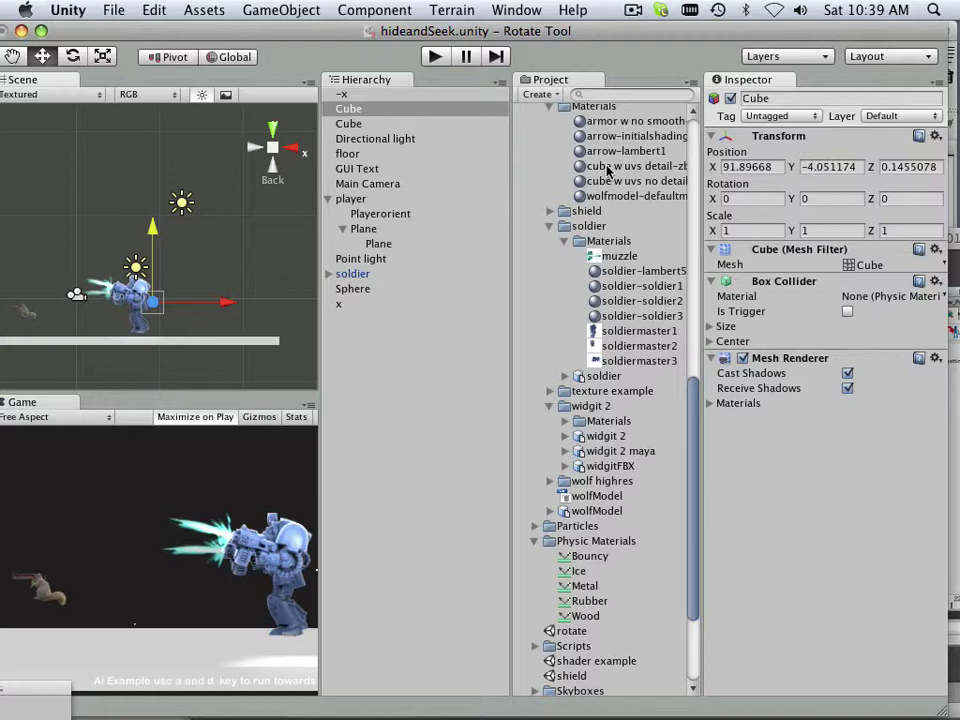
pyautogui.click(365, 274)
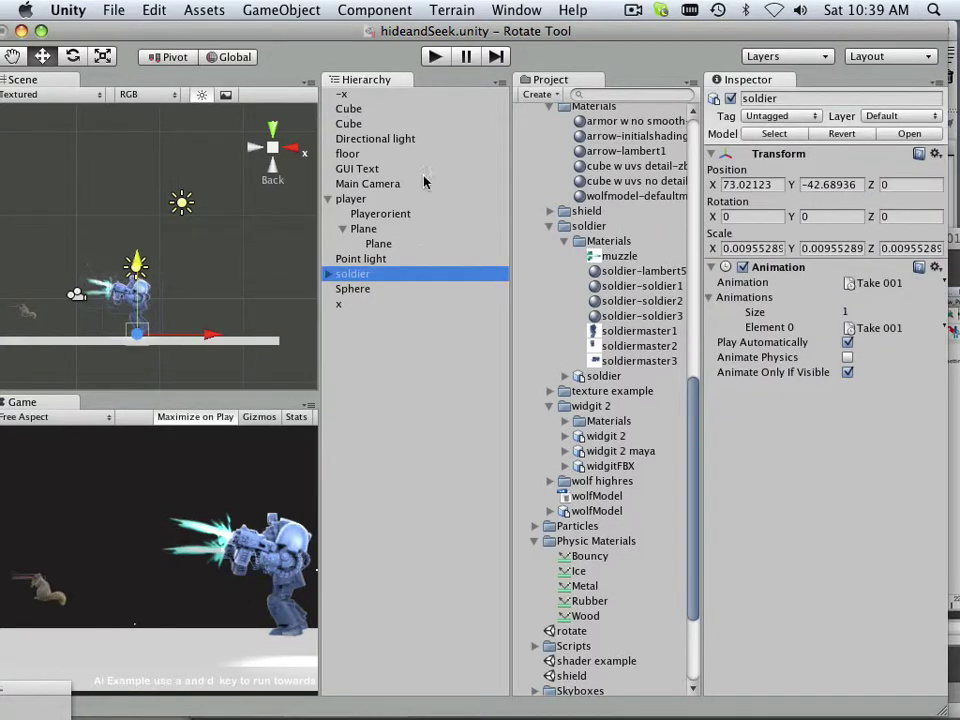
pyautogui.click(350, 108)
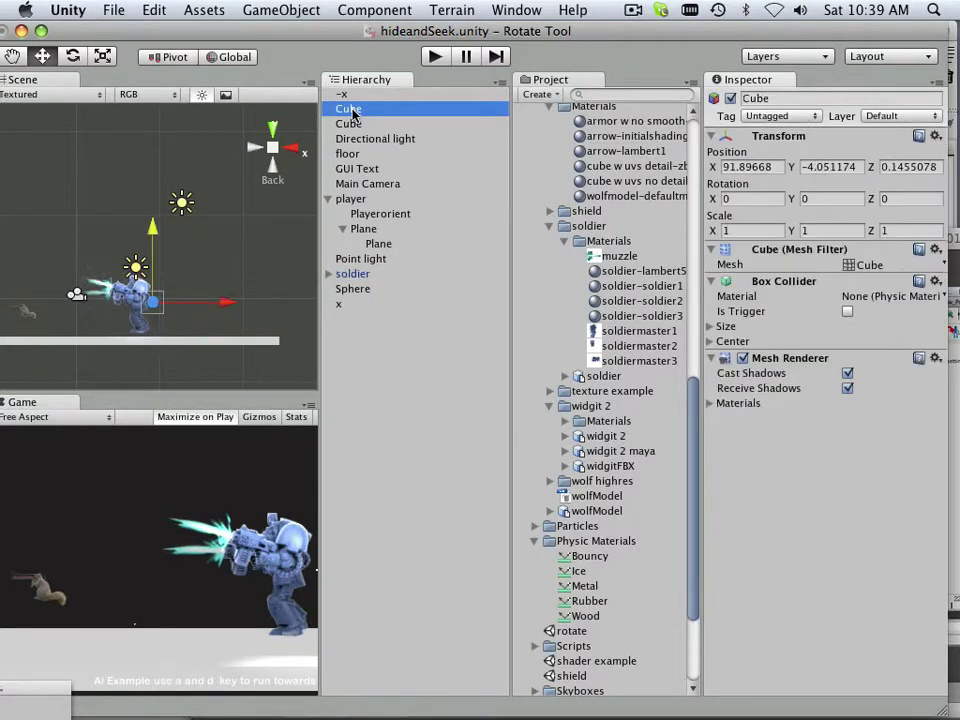
pyautogui.click(890, 168)
pyautogui.write('0')
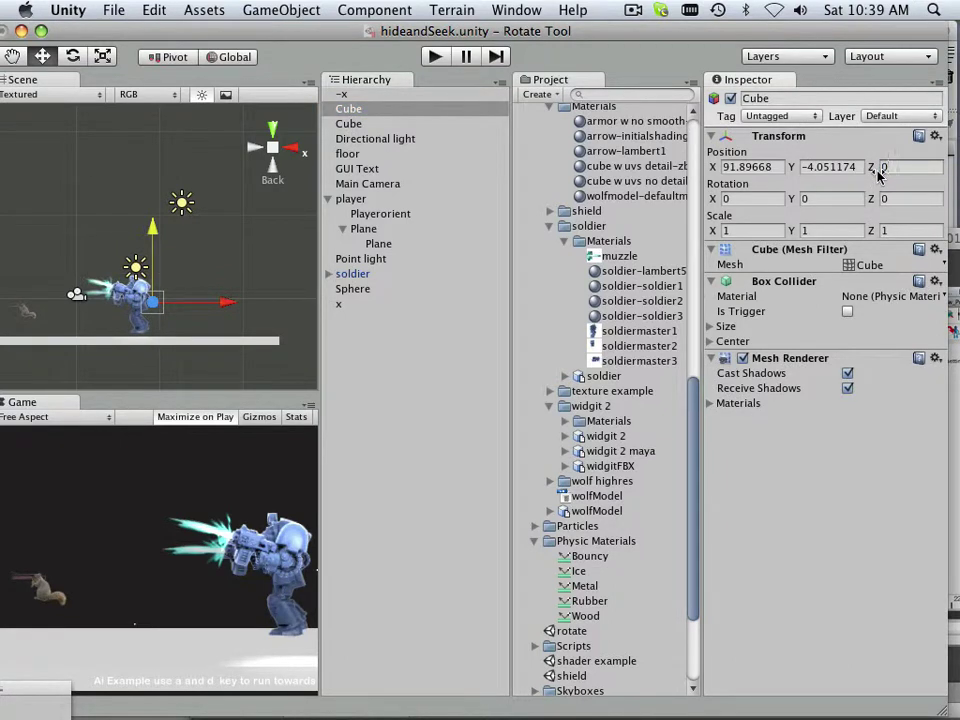
# Scale the cube to 29.72516 × 79.14327 × 29.72516 so it surrounds the soldier
pyautogui.click(102, 56)
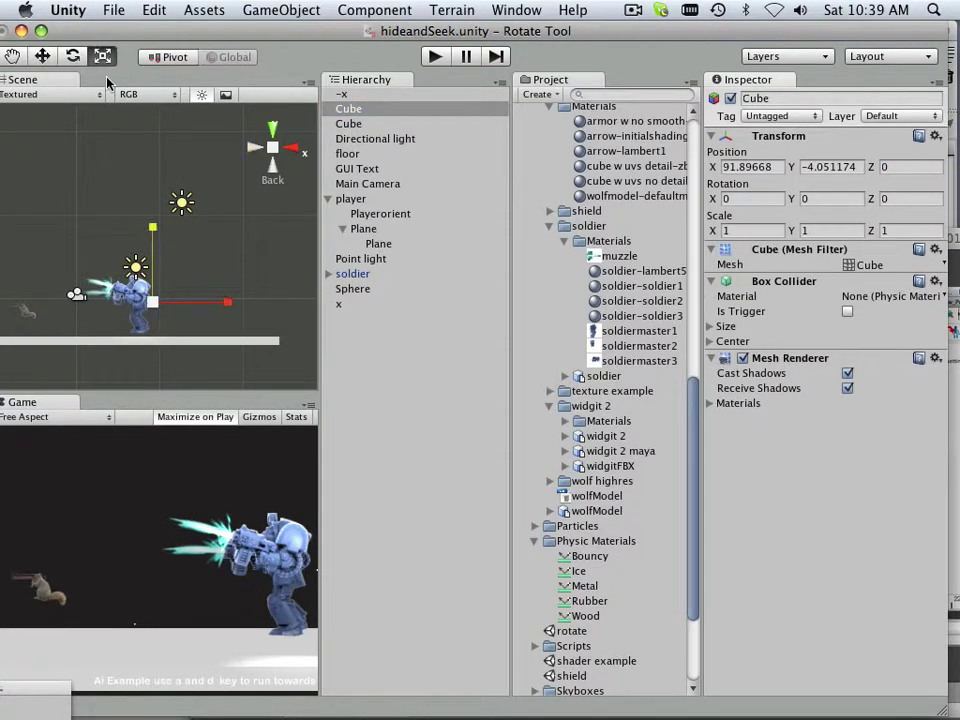
pyautogui.moveTo(152, 228); pyautogui.dragTo(136, 99)
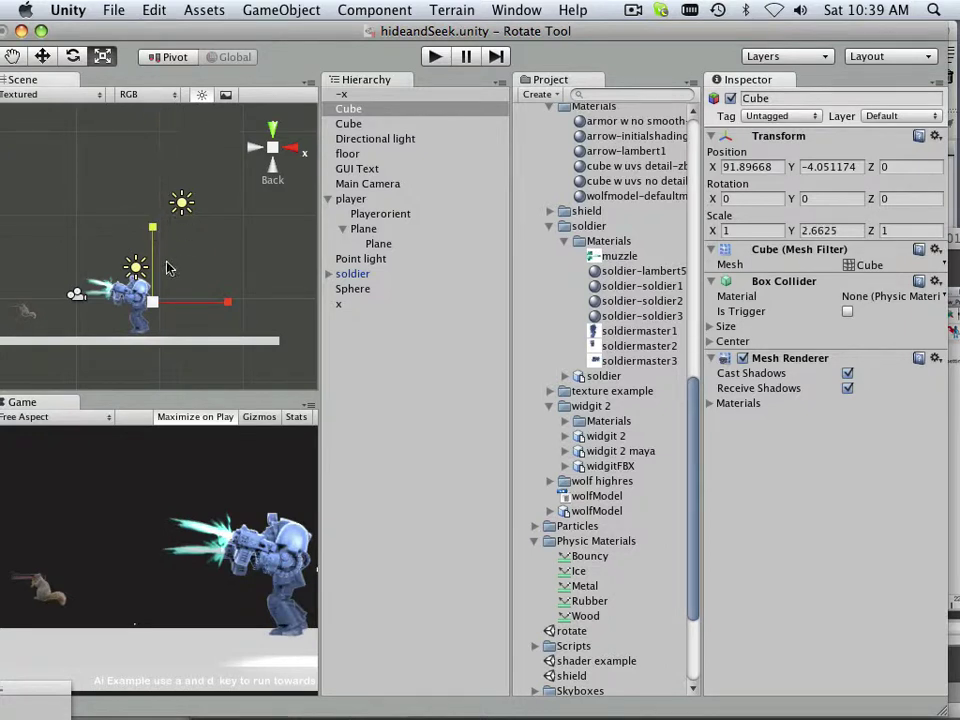
pyautogui.moveTo(155, 303); pyautogui.dragTo(261, 304)
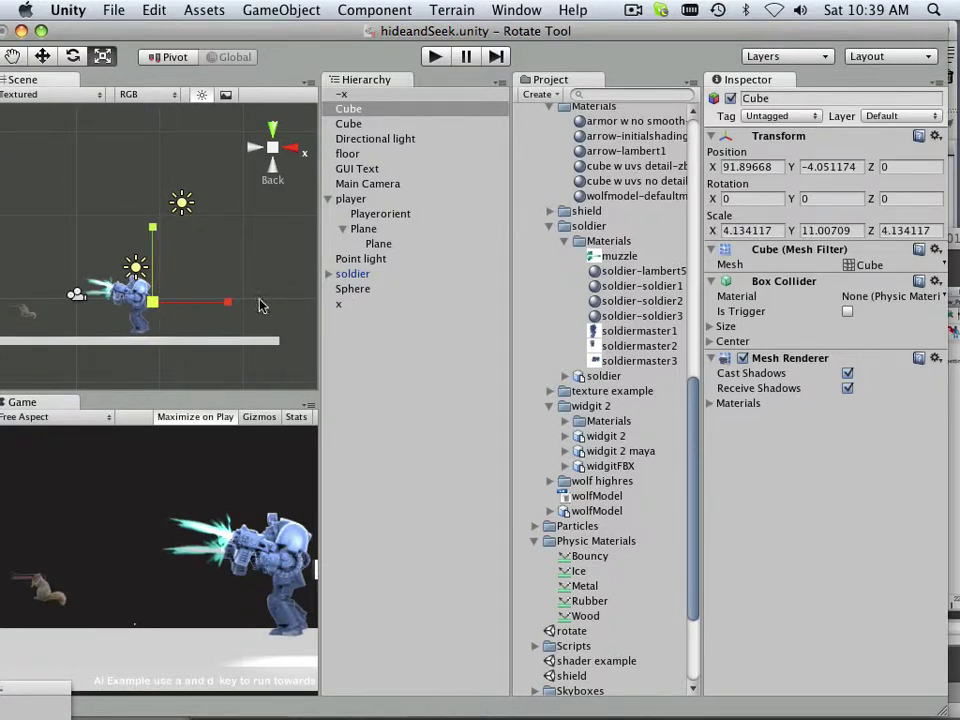
pyautogui.moveTo(165, 307)
pyautogui.mouseDown()
pyautogui.moveTo(183, 334)
pyautogui.moveTo(155, 307)
pyautogui.mouseUp()
pyautogui.click(45, 57)
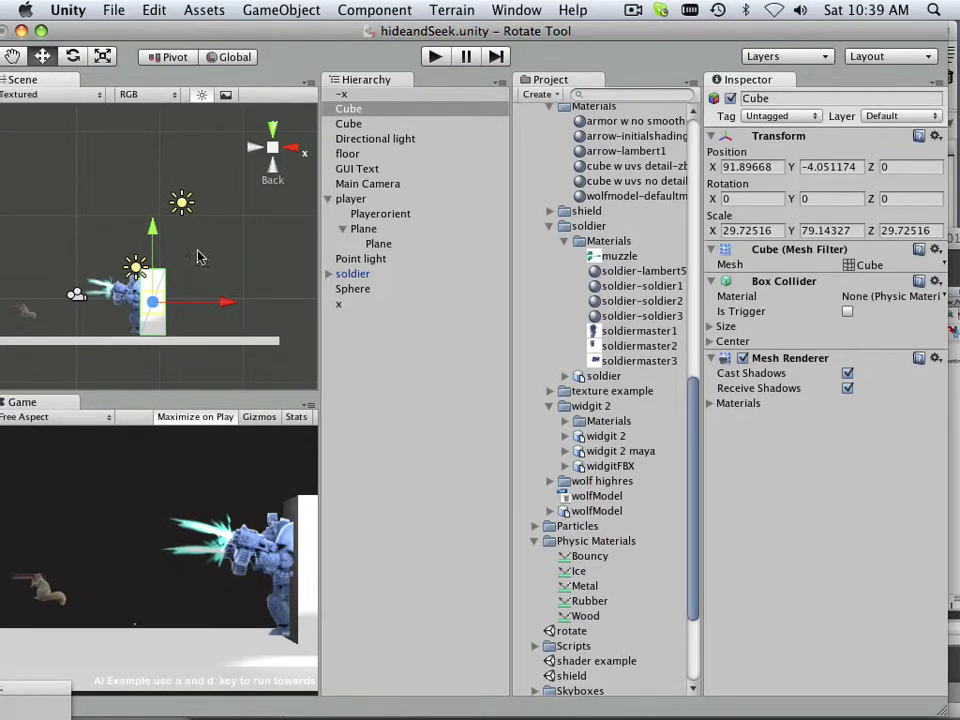
# Move the tall cube along X and Y so it encloses the soldier
pyautogui.moveTo(227, 302); pyautogui.dragTo(205, 306)
pyautogui.click(103, 56)
pyautogui.click(42, 56)
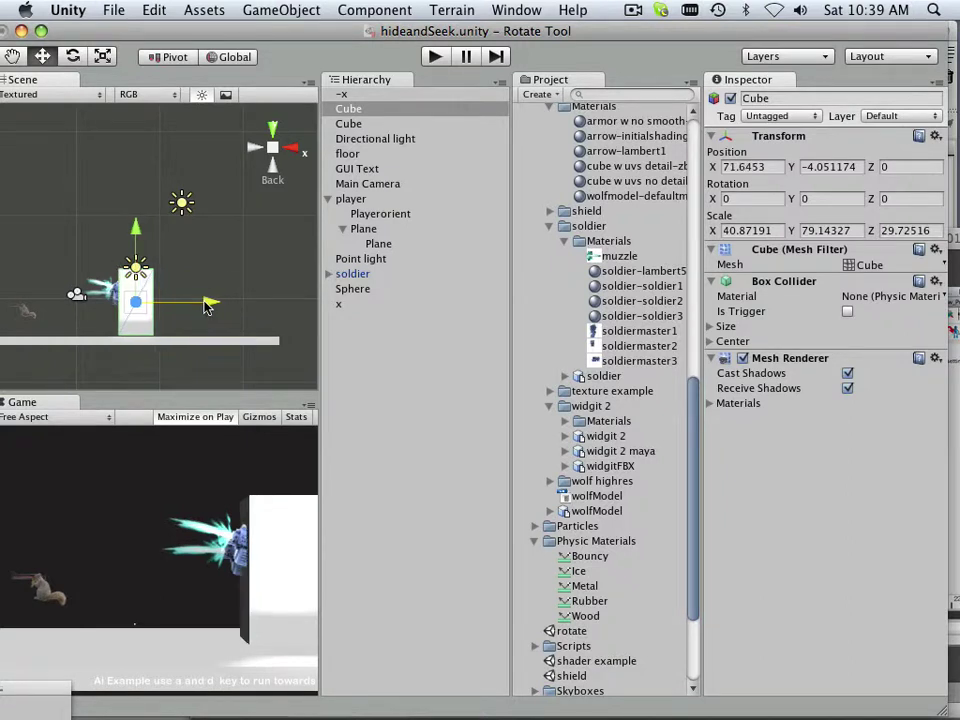
pyautogui.moveTo(136, 232)
pyautogui.mouseDown()
pyautogui.moveTo(134, 214)
pyautogui.moveTo(134, 224)
pyautogui.mouseUp()
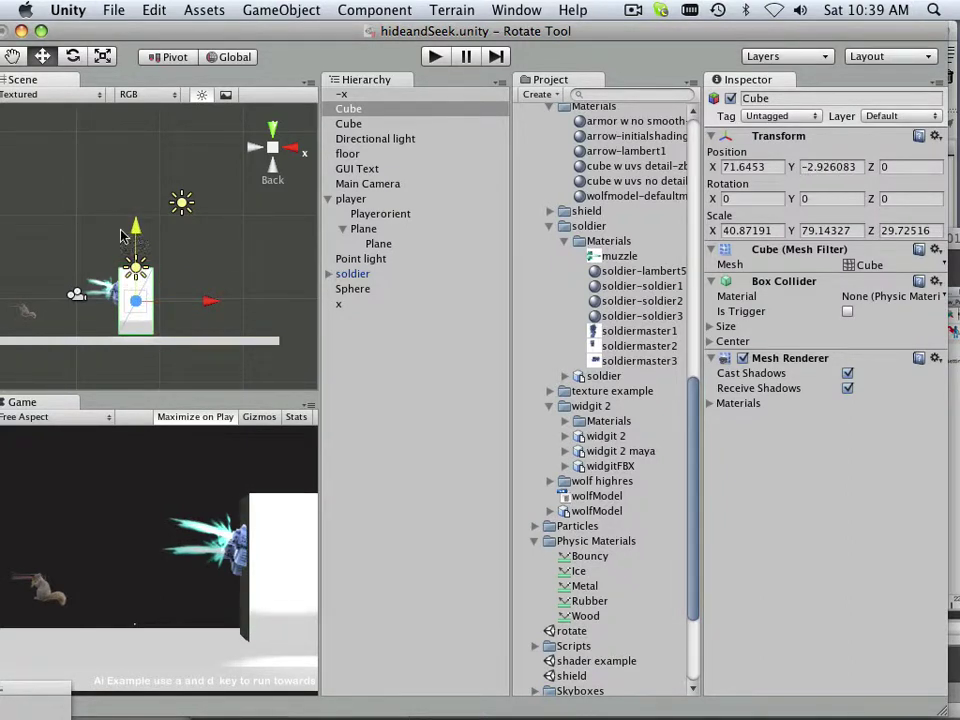
# Turn off the cube's Mesh Renderer and fine-tune its height, ending near X 71.6453, Y -3.37022
pyautogui.click(742, 357)
pyautogui.scroll(3, 118, 334)
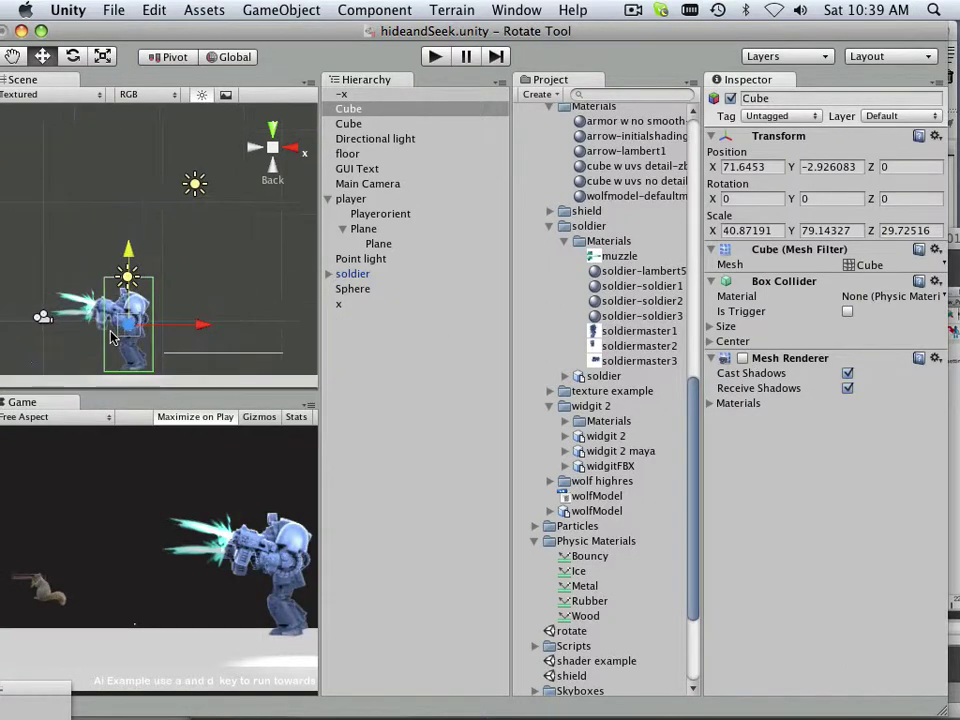
pyautogui.moveTo(118, 290)
pyautogui.mouseDown()
pyautogui.moveTo(118, 262)
pyautogui.moveTo(118, 292)
pyautogui.mouseUp()
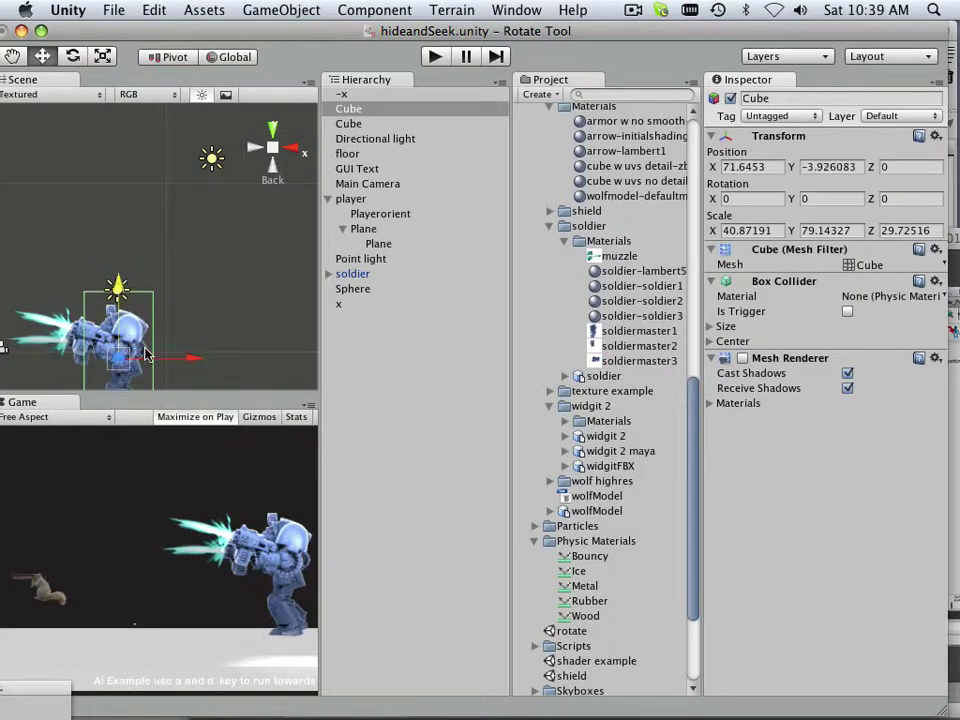
pyautogui.moveTo(193, 358); pyautogui.dragTo(216, 272, button='middle')
pyautogui.moveTo(139, 208); pyautogui.dragTo(172, 226)
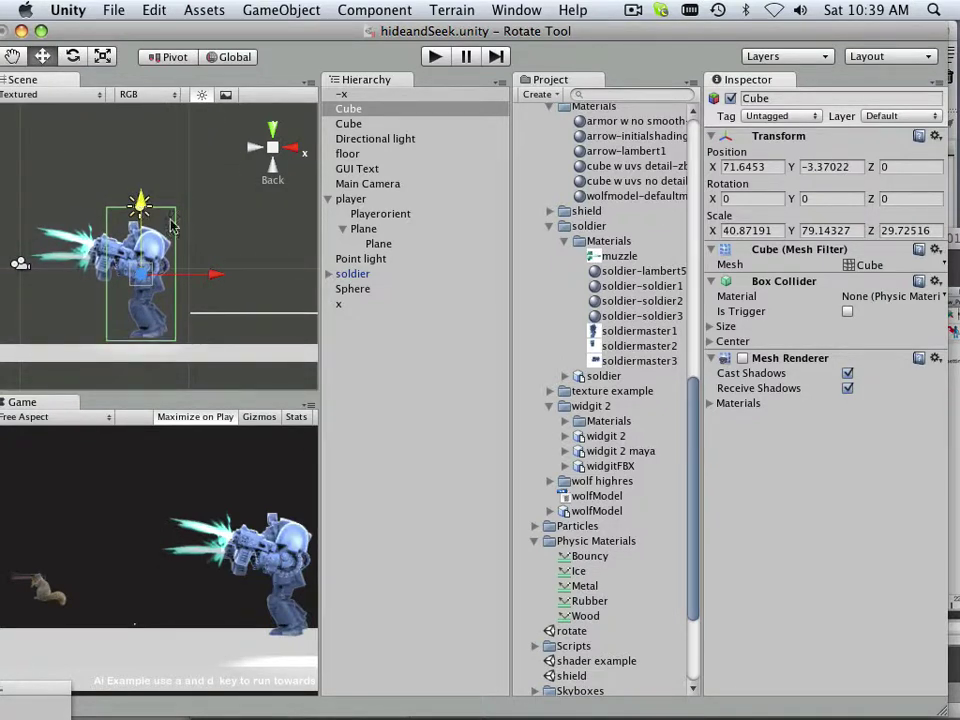
# Rename the invisible Cube to 'soldier' and nest the soldier model beneath it as a child
pyautogui.click(361, 112)
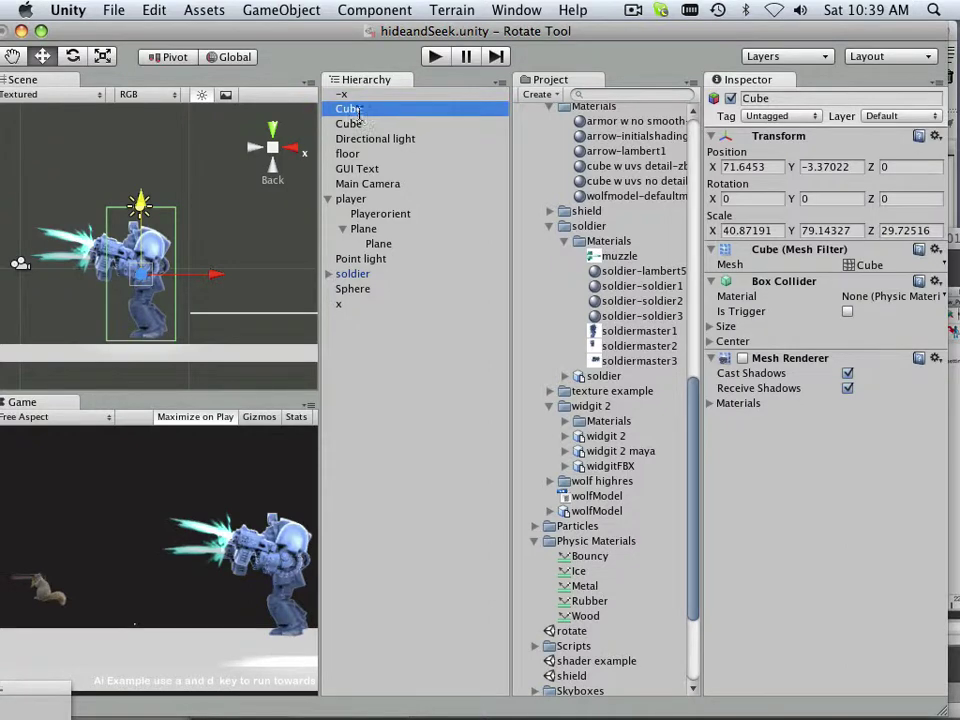
pyautogui.click(359, 112)
pyautogui.write('soldier')
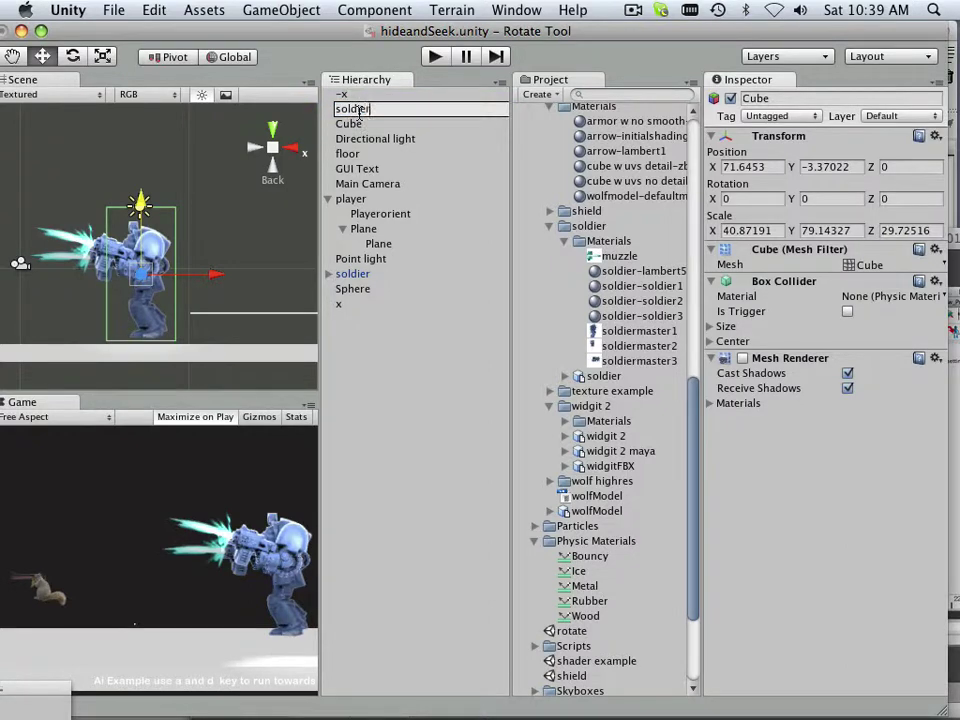
pyautogui.press('Return')
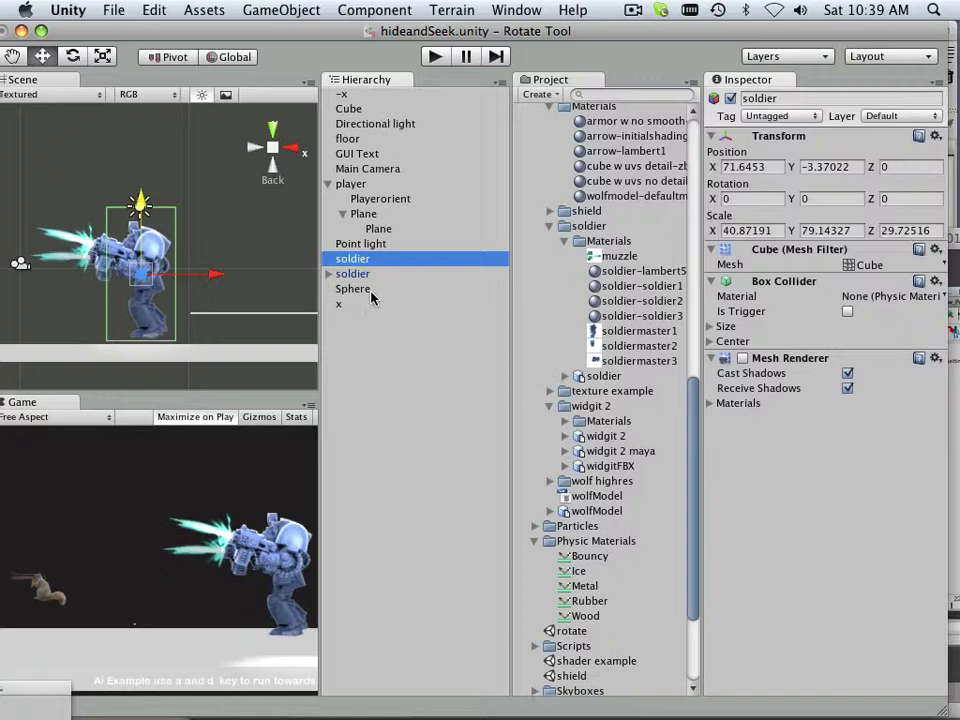
pyautogui.moveTo(351, 279); pyautogui.dragTo(346, 259)
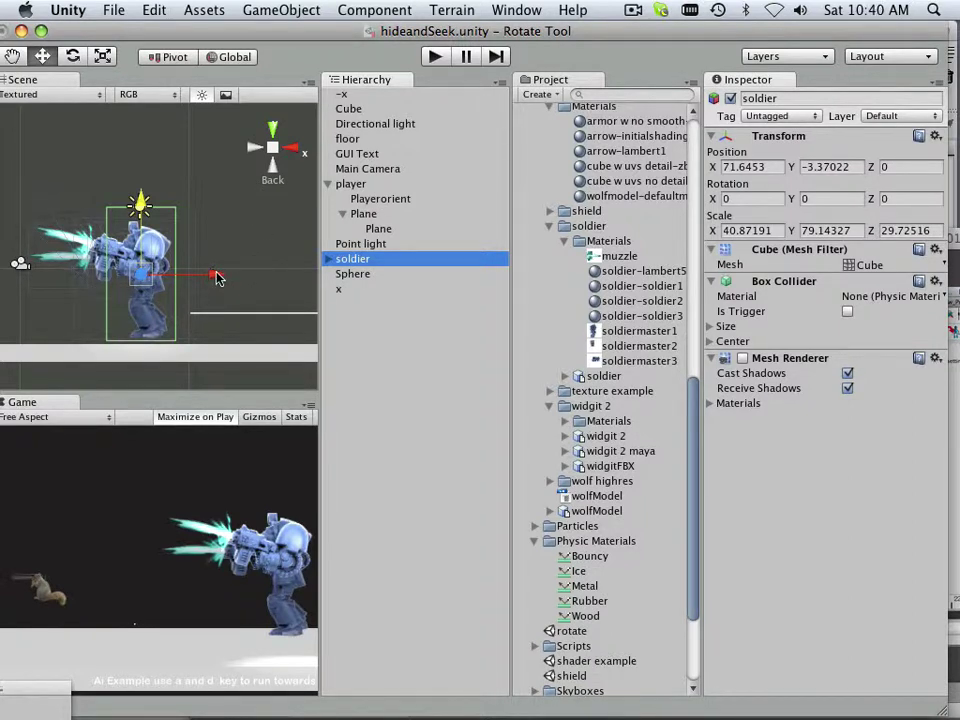
pyautogui.hotkey('ctrl', 'alt')
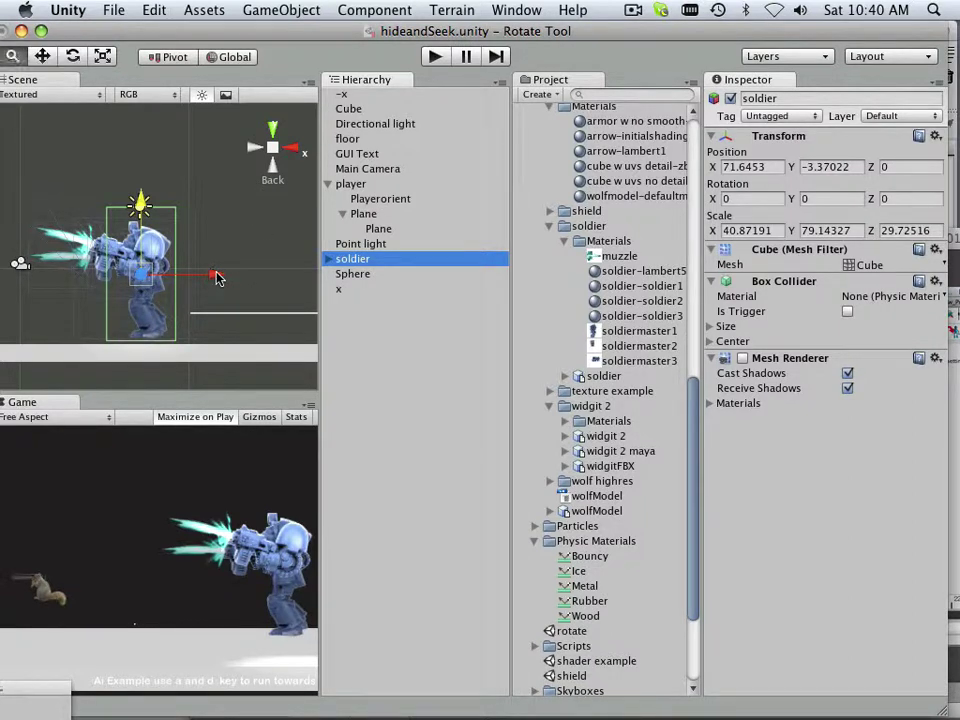